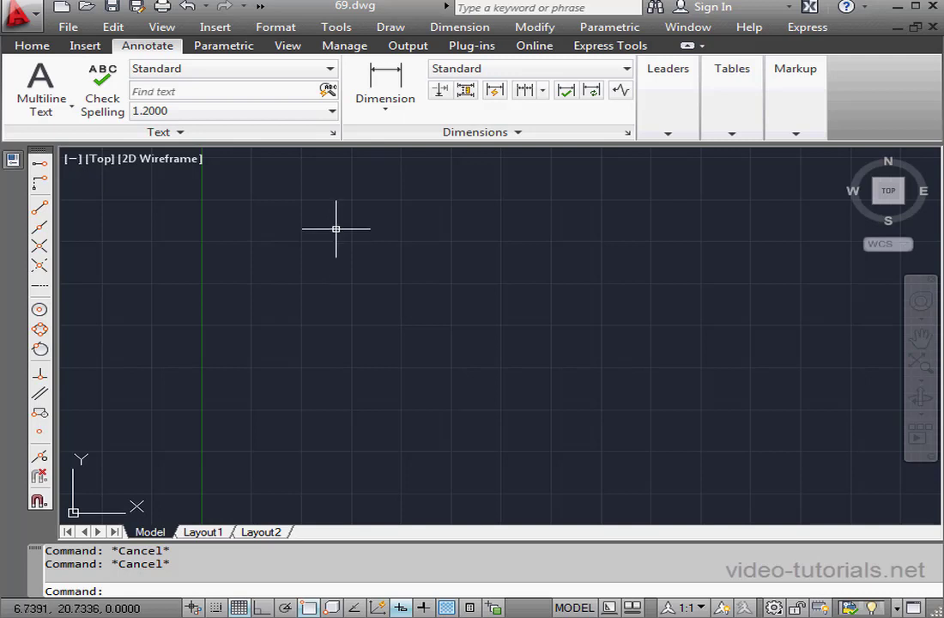
{"action": "left_click", "coordinate": [329, 70]}
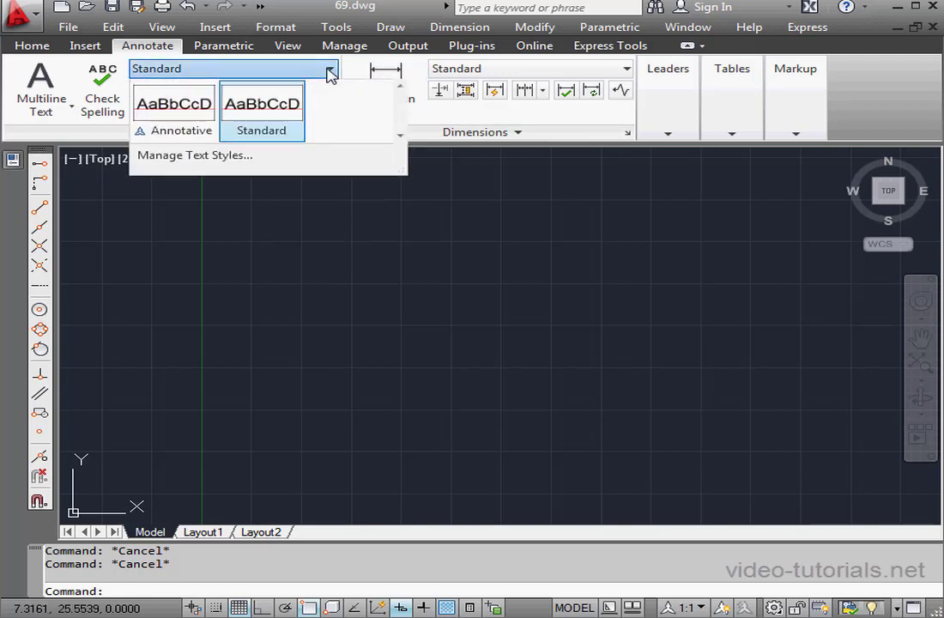
{"action": "left_click", "coordinate": [233, 155]}
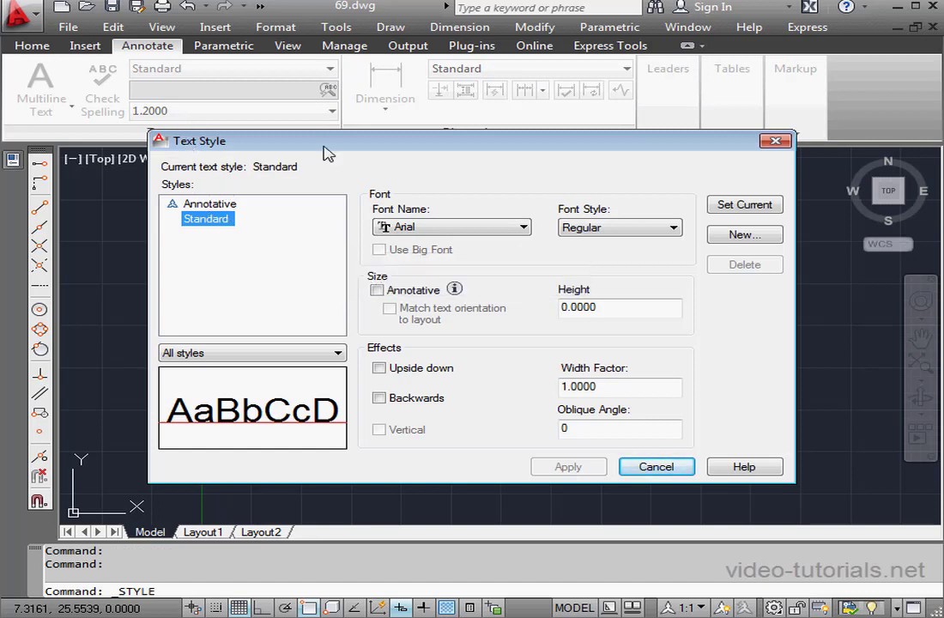
{"action": "left_click", "coordinate": [776, 141]}
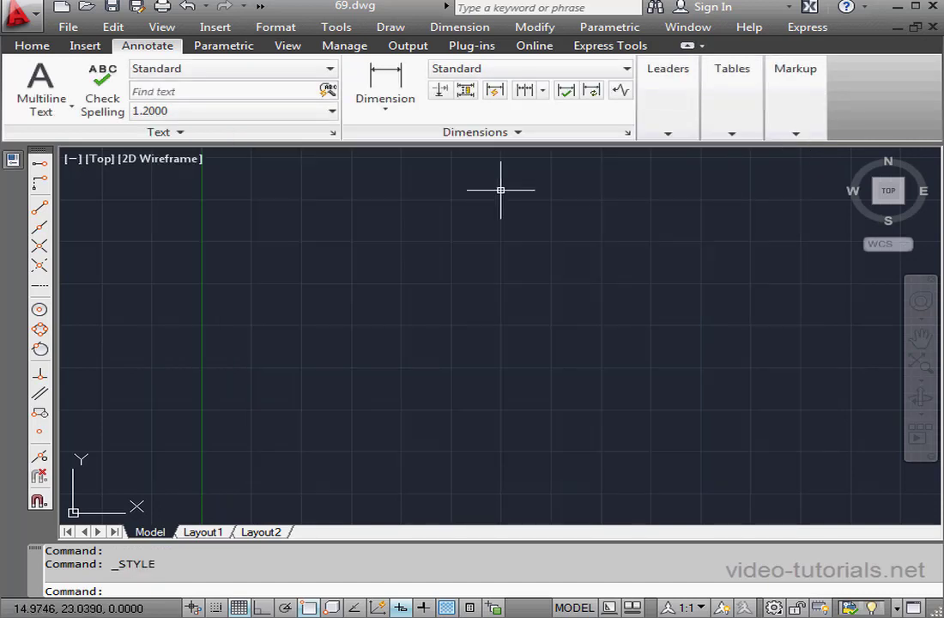
Create a new text style named "My st" in the text style manager
{"action": "left_click", "coordinate": [333, 134]}
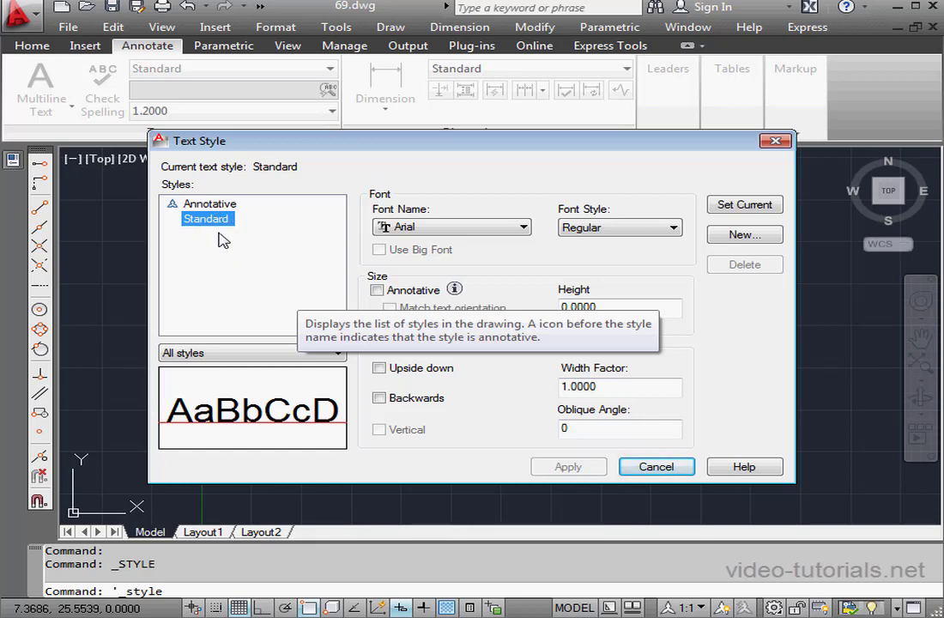
{"action": "left_click", "coordinate": [698, 237]}
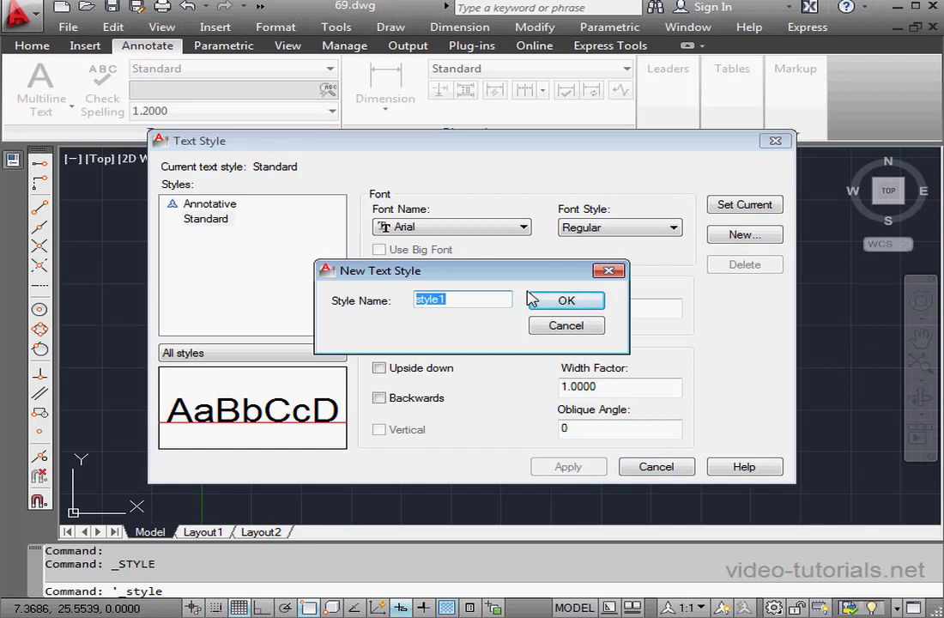
{"action": "type", "text": "My st"}
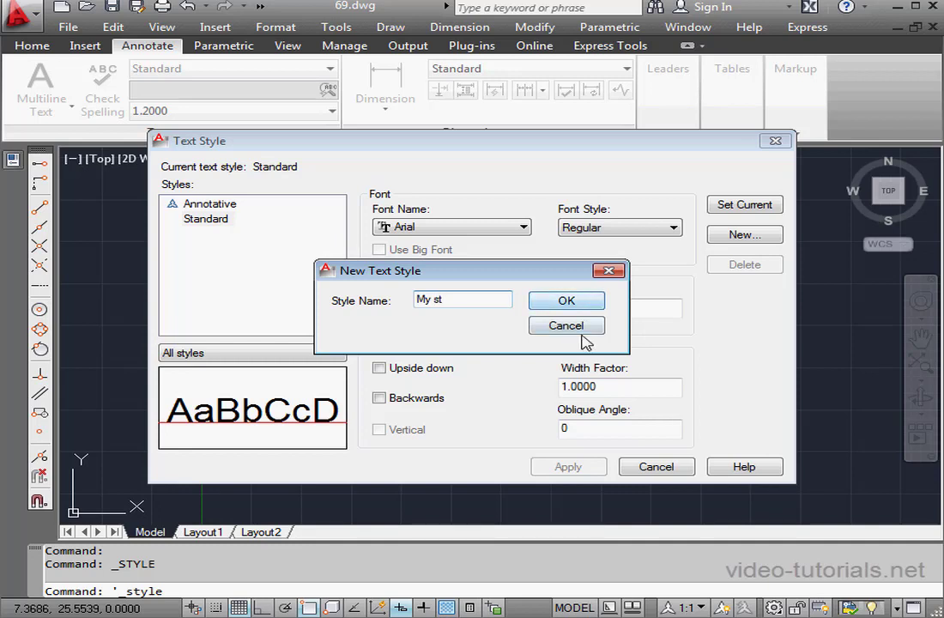
{"action": "left_click", "coordinate": [587, 300]}
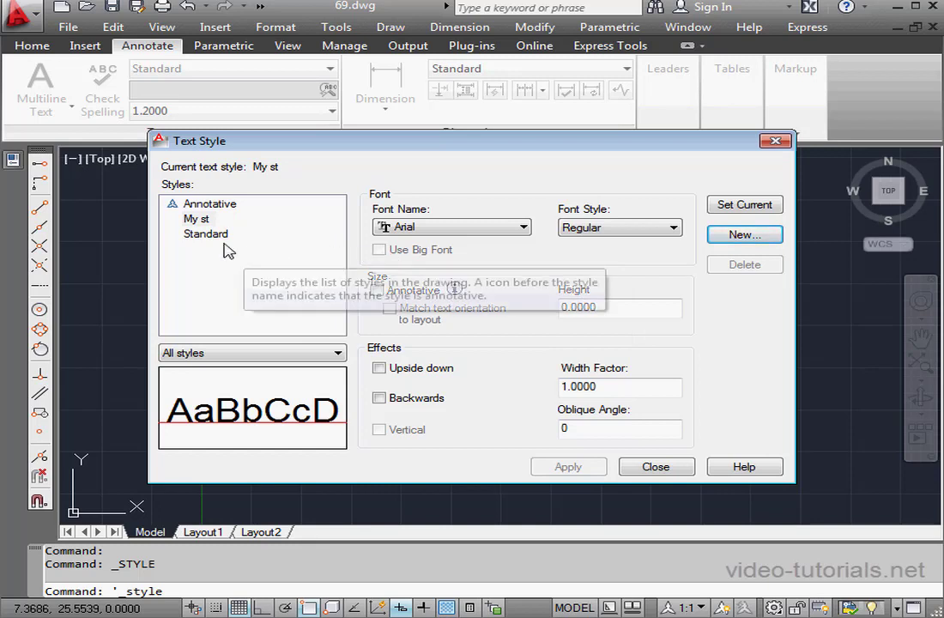
Set the font of the My st style to Times New Roman with the Bold font style
{"action": "left_click", "coordinate": [204, 220]}
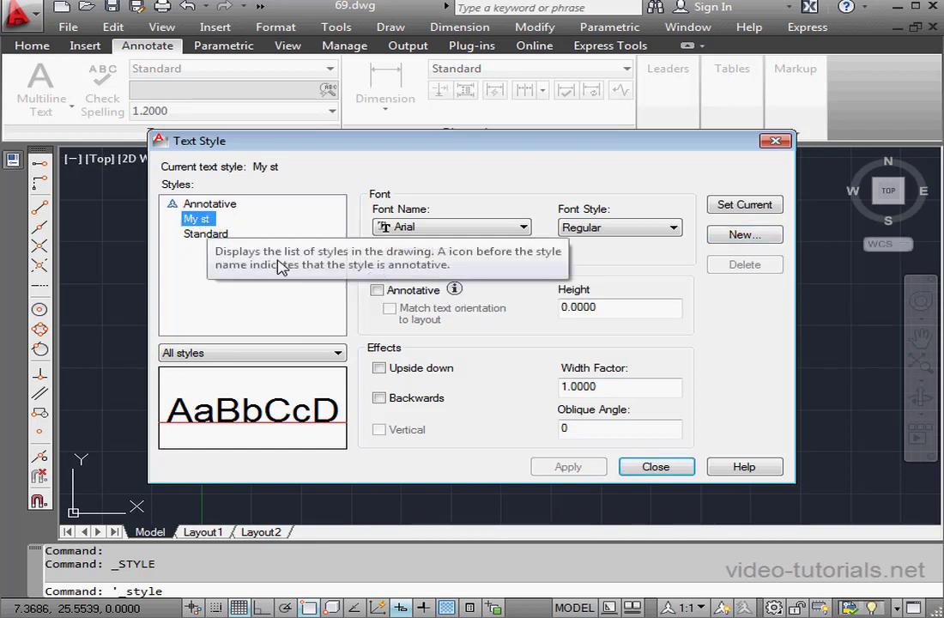
{"action": "left_click", "coordinate": [522, 228]}
{"action": "left_click_drag", "start_coordinate": [537, 263], "coordinate": [544, 288]}
{"action": "left_click", "coordinate": [535, 244]}
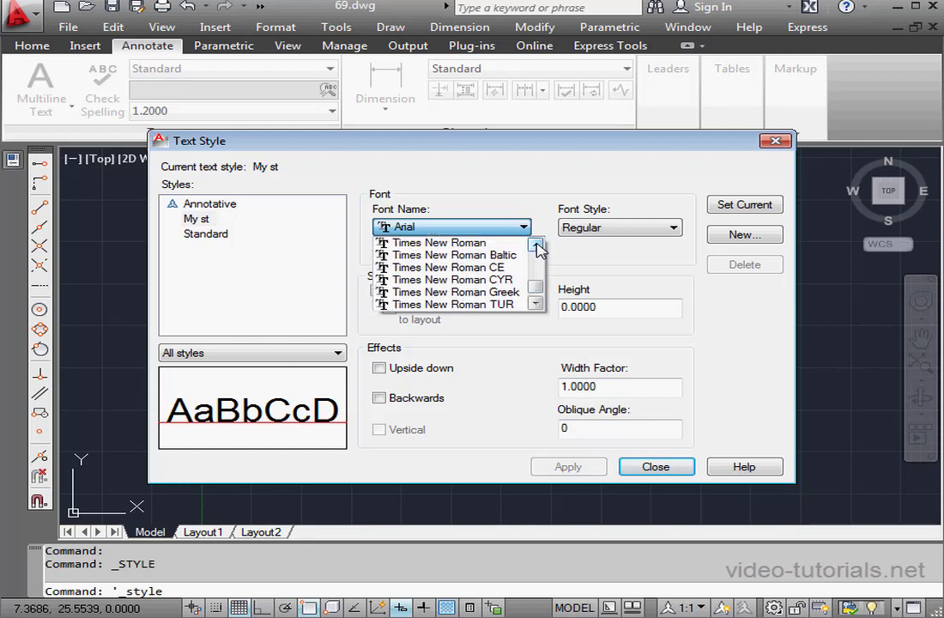
{"action": "left_click", "coordinate": [535, 244]}
{"action": "left_click", "coordinate": [478, 255]}
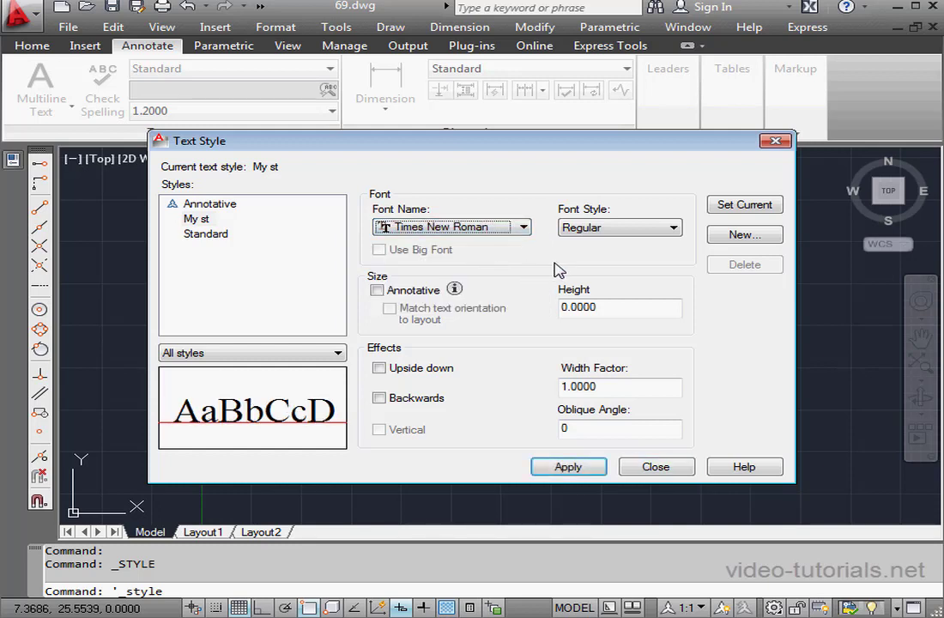
{"action": "left_click", "coordinate": [665, 229]}
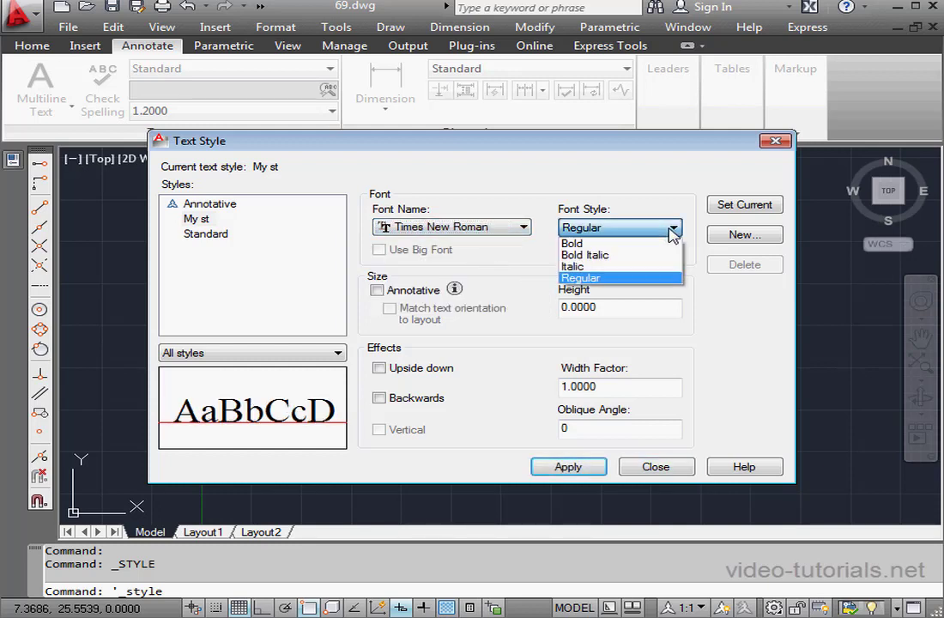
{"action": "left_click", "coordinate": [619, 245]}
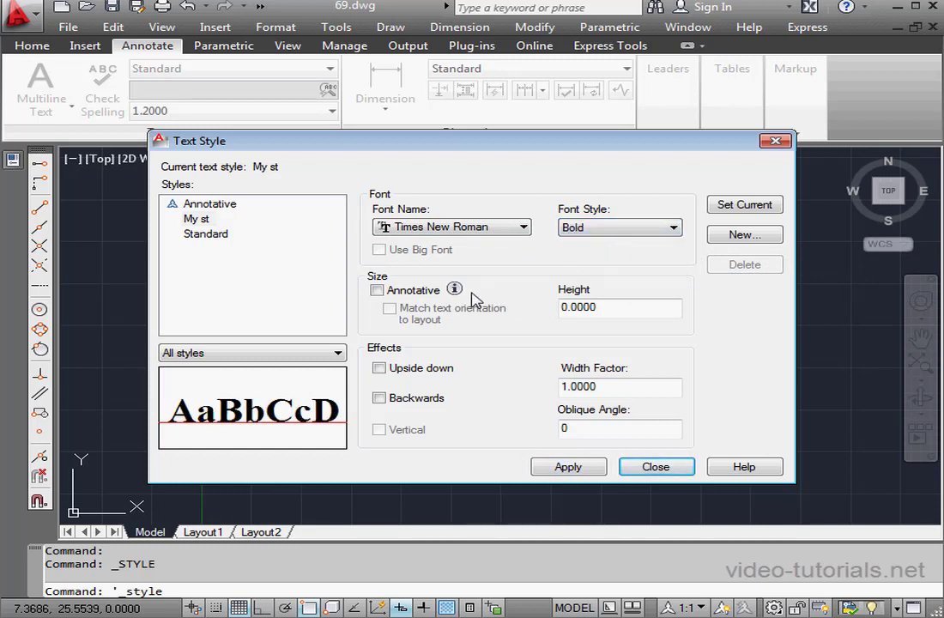
Try the Annotative option and the Upside down and Backwards effects on the My st style, turning each off again
{"action": "left_click", "coordinate": [378, 291]}
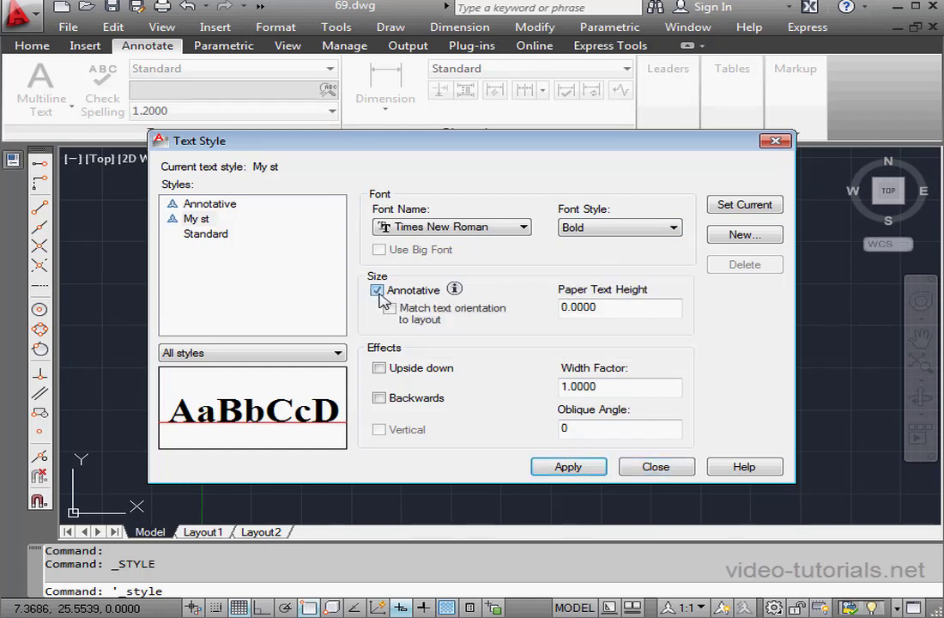
{"action": "left_click", "coordinate": [379, 291]}
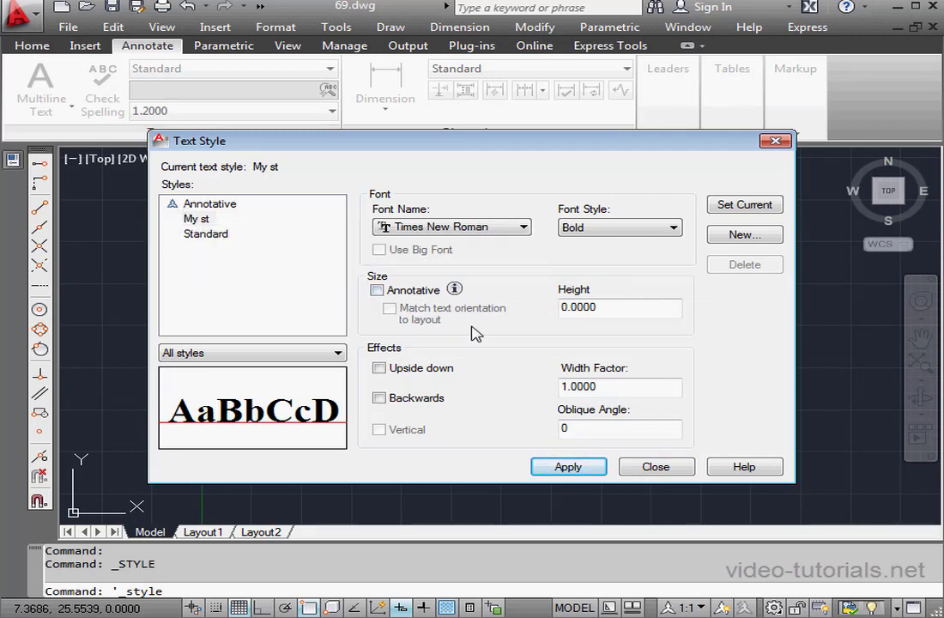
{"action": "left_click_drag", "start_coordinate": [612, 309], "coordinate": [549, 307]}
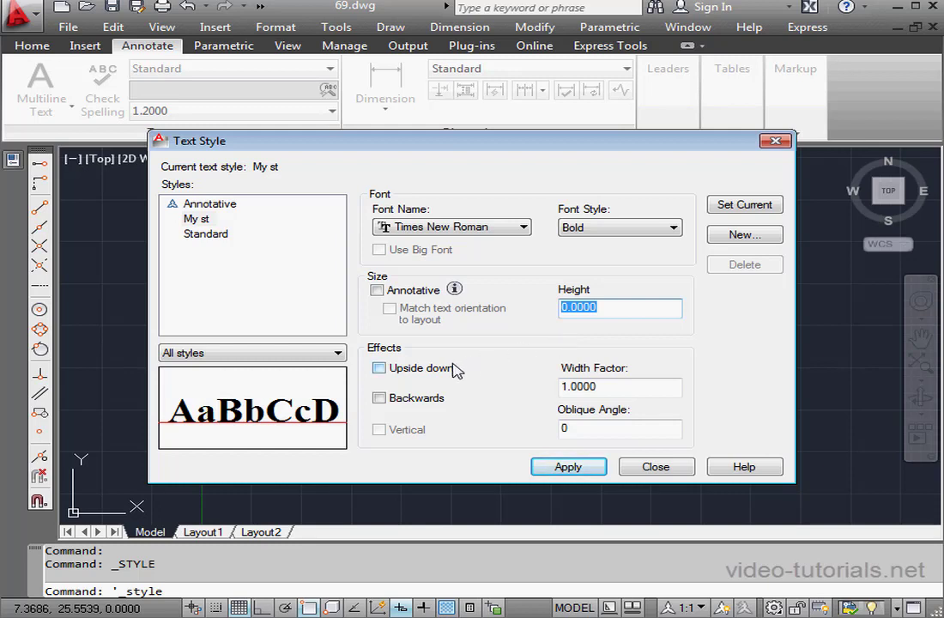
{"action": "left_click", "coordinate": [382, 368]}
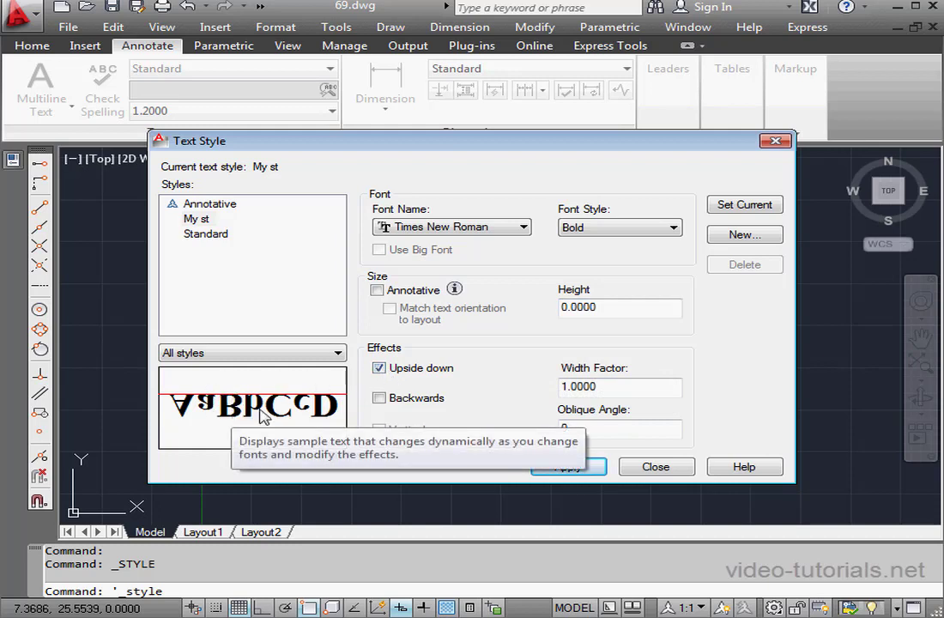
{"action": "left_click", "coordinate": [379, 367]}
{"action": "left_click", "coordinate": [380, 399]}
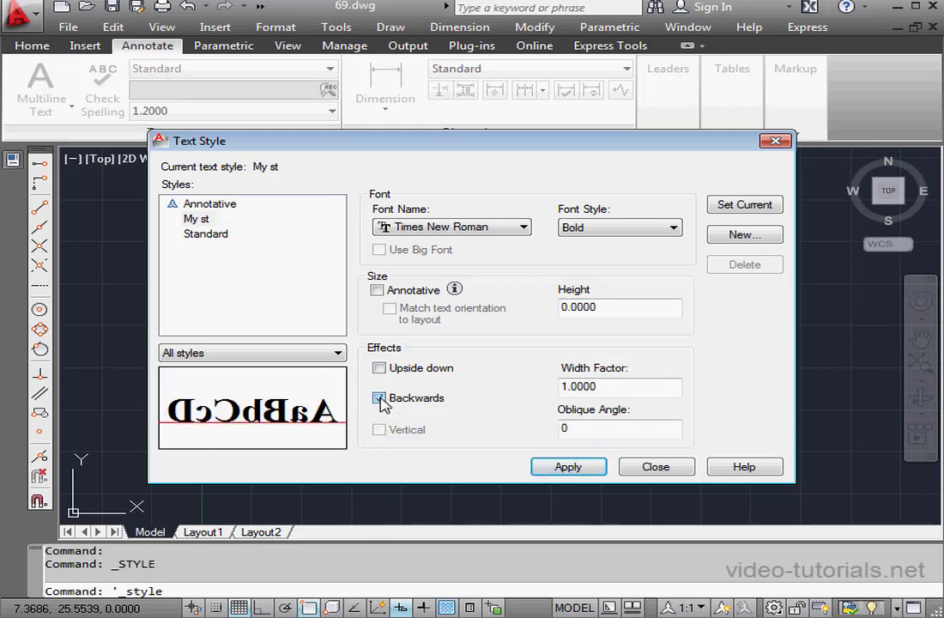
{"action": "left_click", "coordinate": [379, 398]}
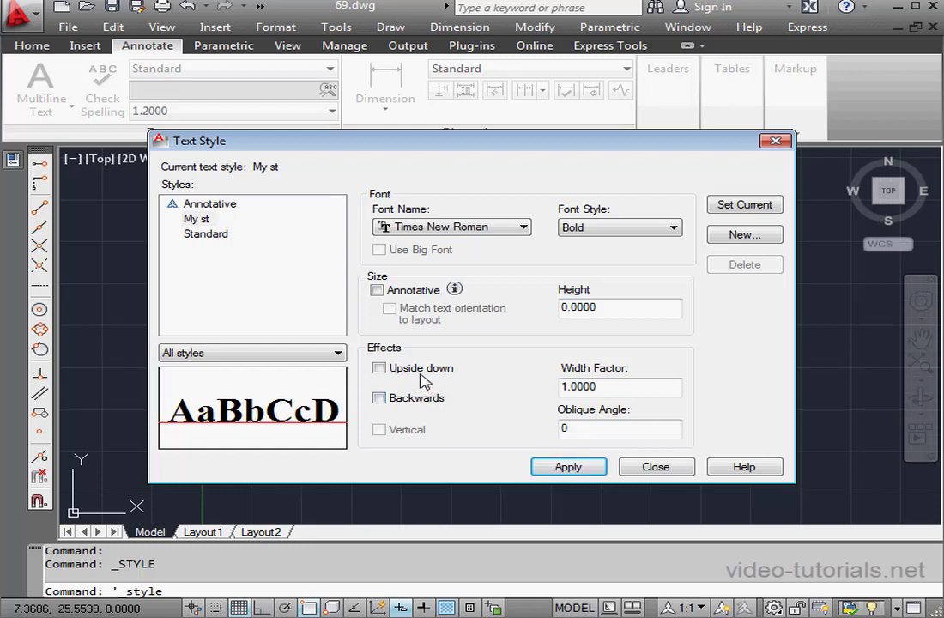
Try a width factor of 2 on the My st style, and restore it to 1
{"action": "left_click", "coordinate": [564, 388]}
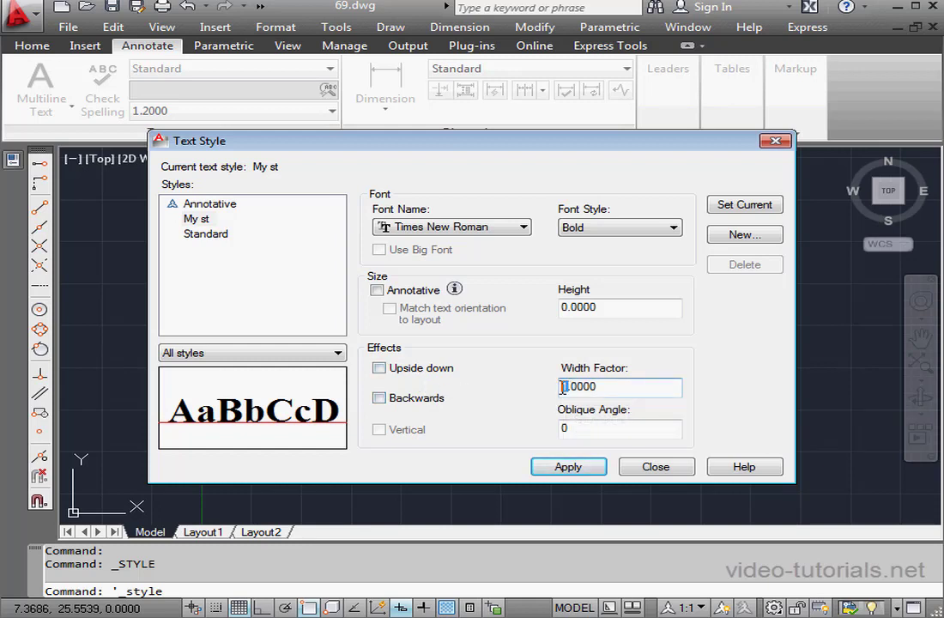
{"action": "type", "text": "2"}
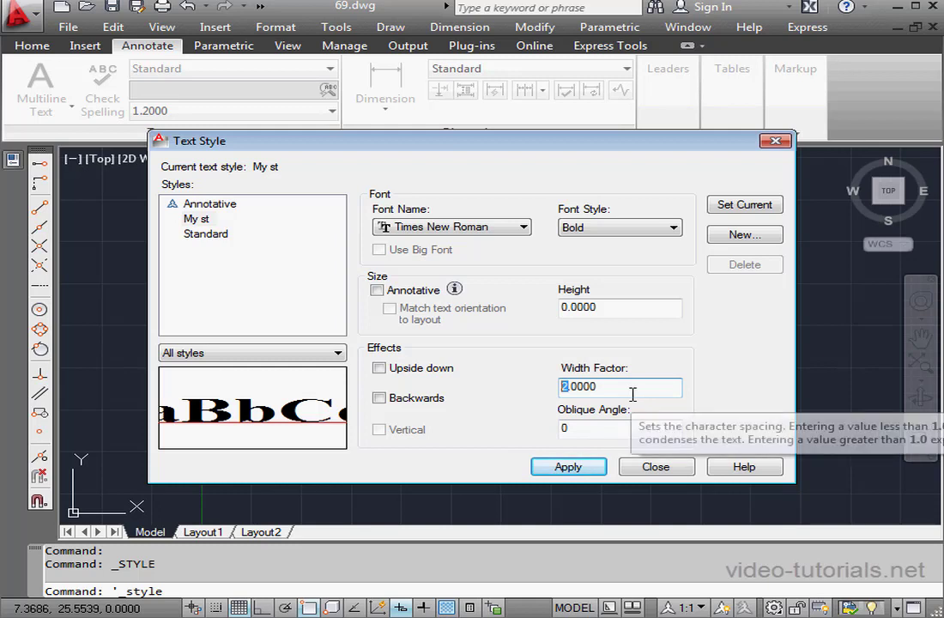
{"action": "type", "text": "1"}
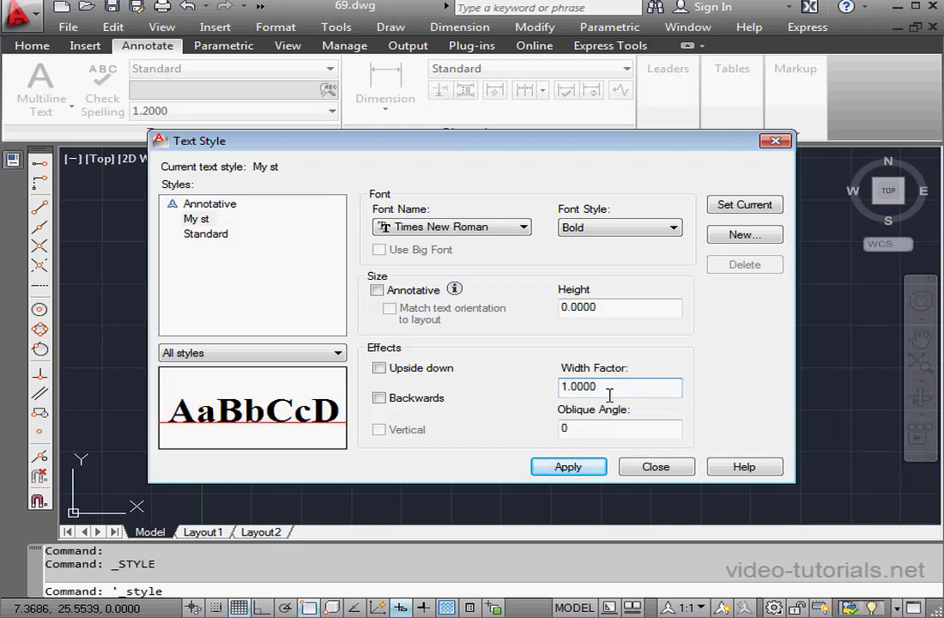
Set the oblique angle of My st to 10 and make it the current text style, saving the changes
{"action": "left_click_drag", "start_coordinate": [573, 426], "coordinate": [558, 426]}
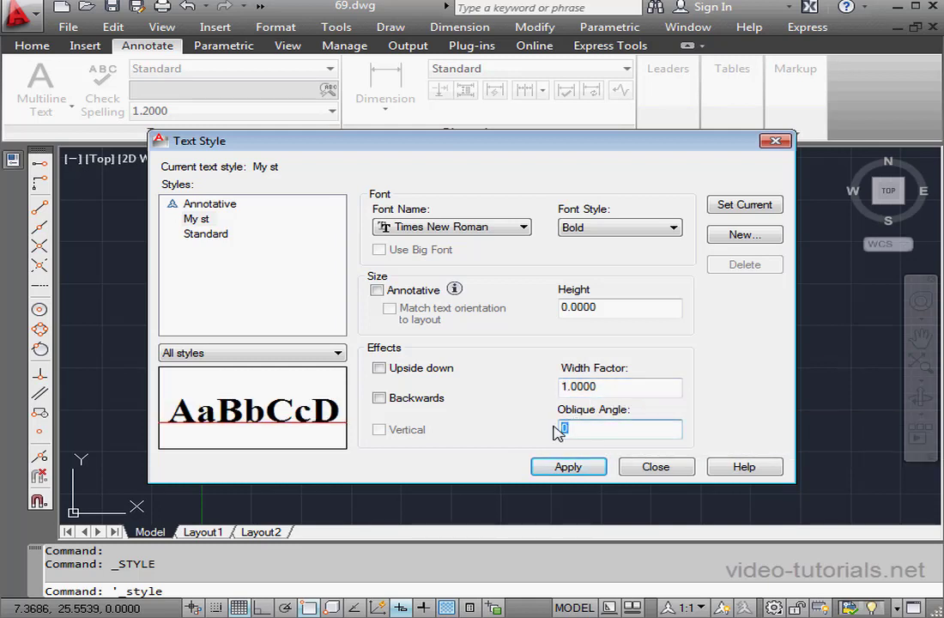
{"action": "type", "text": "10"}
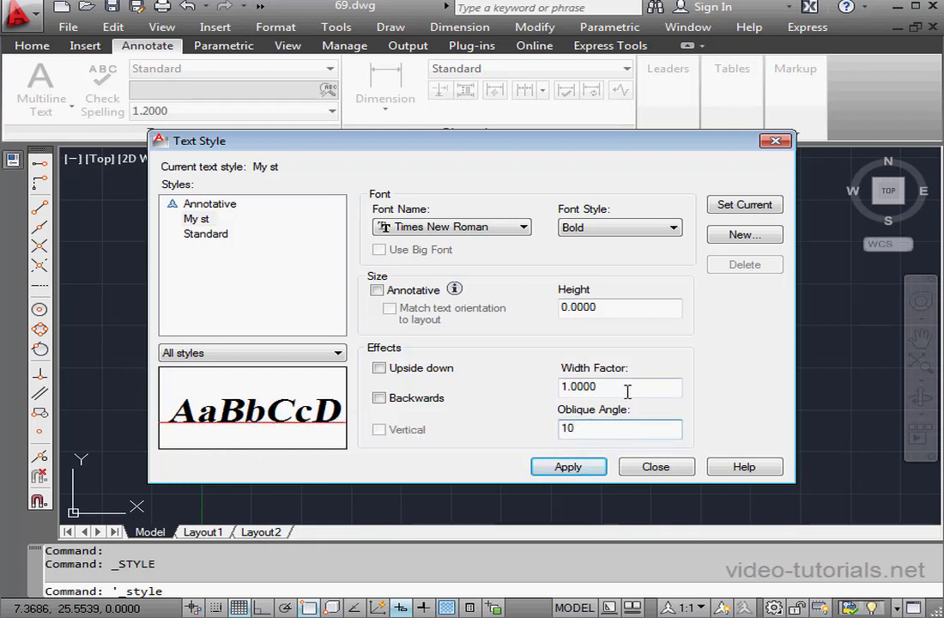
{"action": "left_click", "coordinate": [195, 221]}
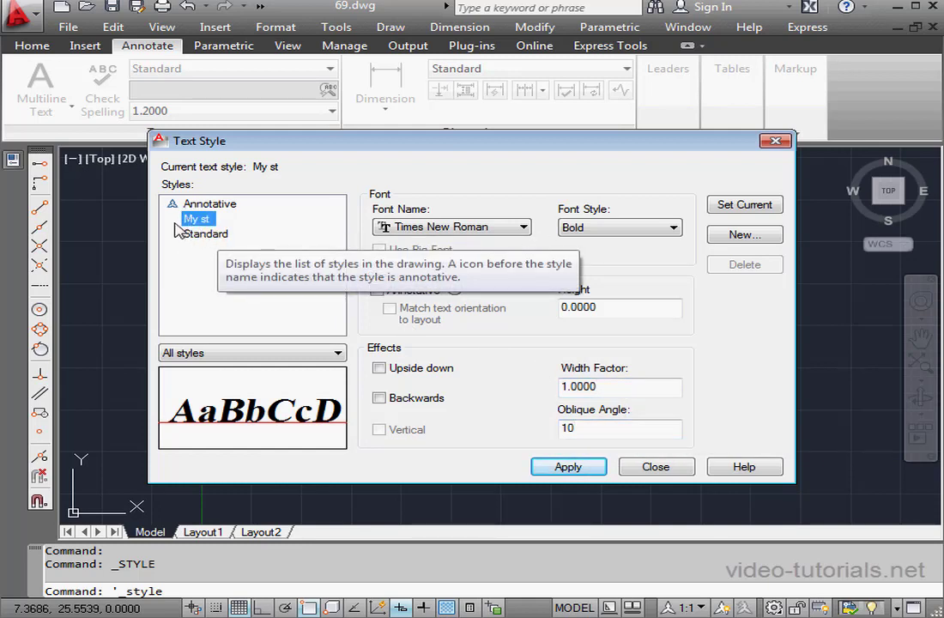
{"action": "left_click", "coordinate": [744, 206]}
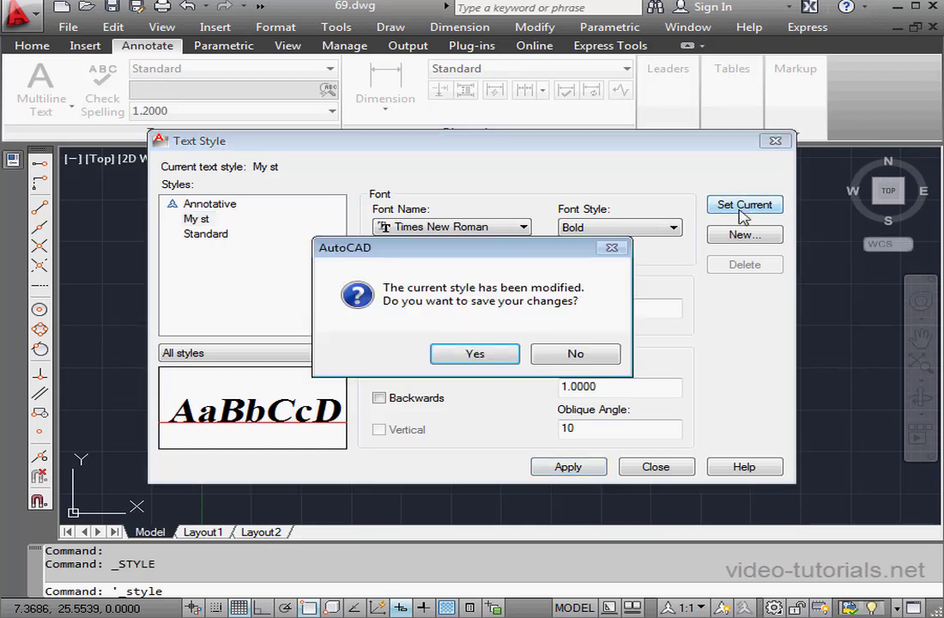
{"action": "left_click", "coordinate": [486, 354]}
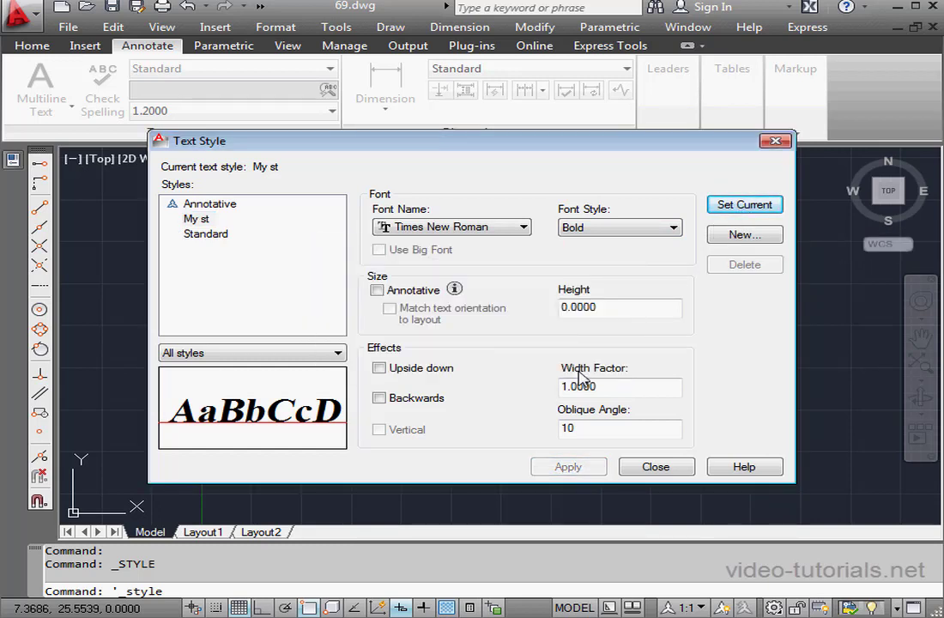
Compare the settings of the My st and Standard text styles, and close the text style manager
{"action": "left_click", "coordinate": [197, 220]}
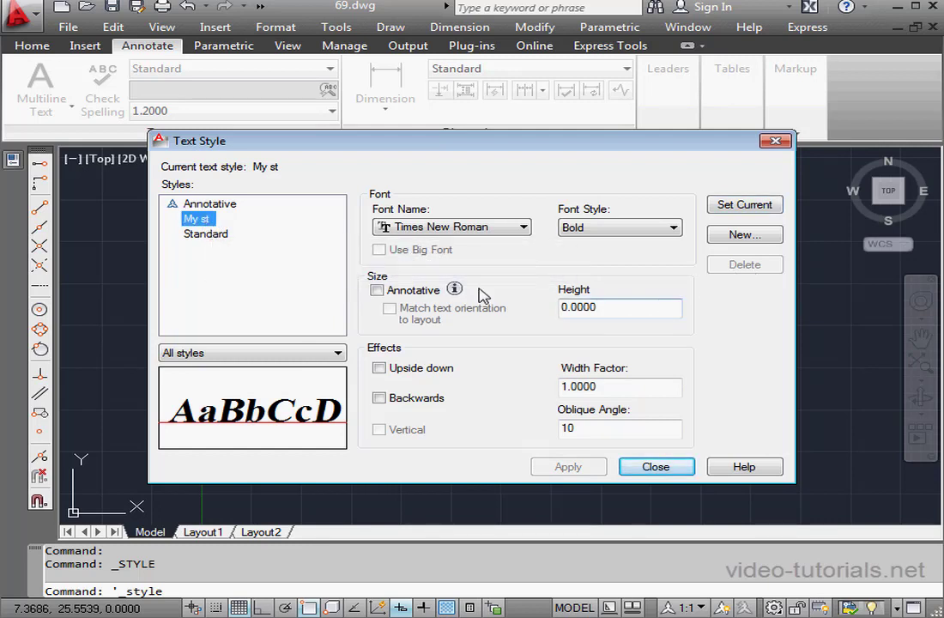
{"action": "left_click", "coordinate": [205, 233]}
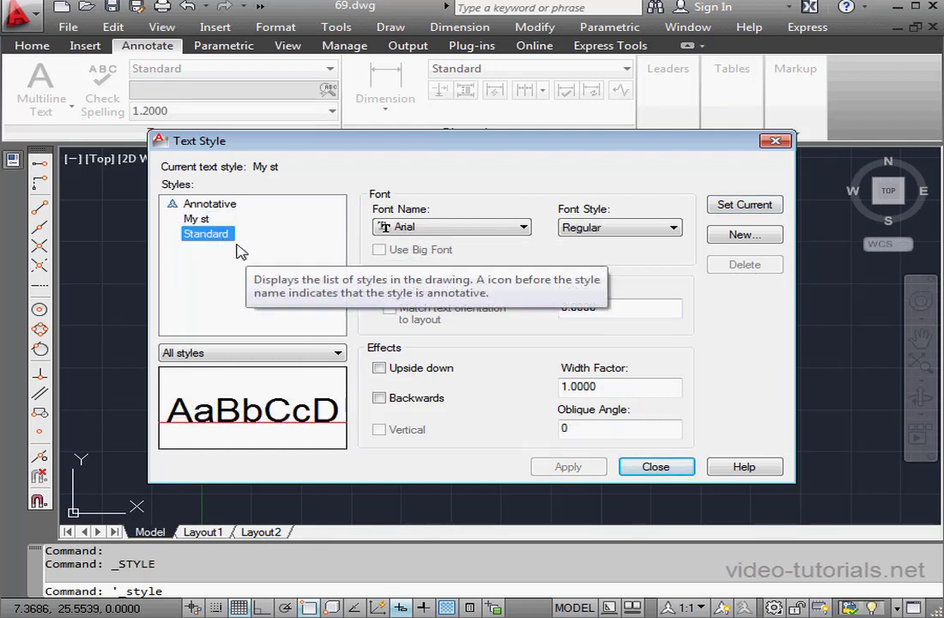
{"action": "left_click", "coordinate": [197, 220]}
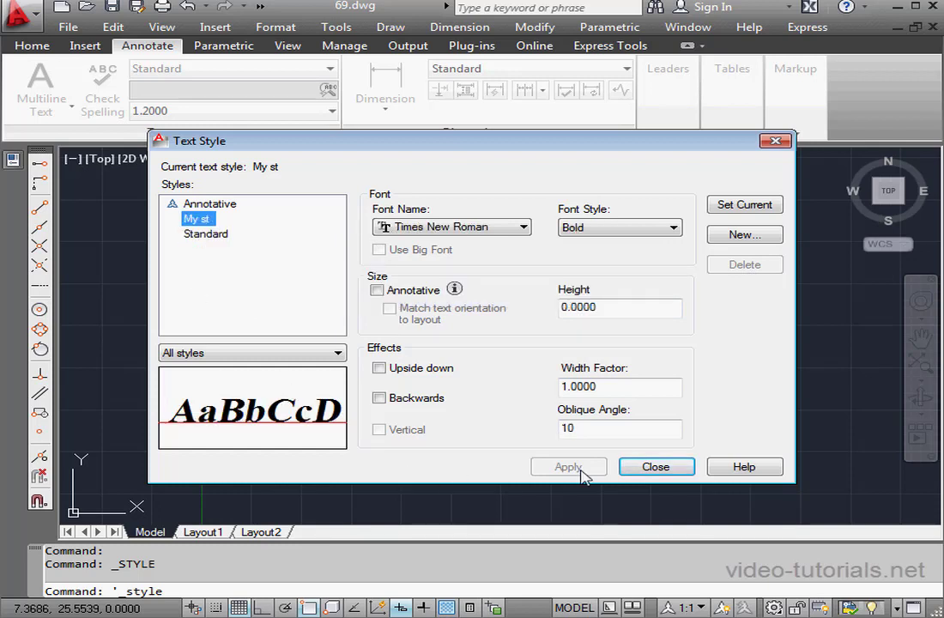
{"action": "left_click", "coordinate": [656, 466]}
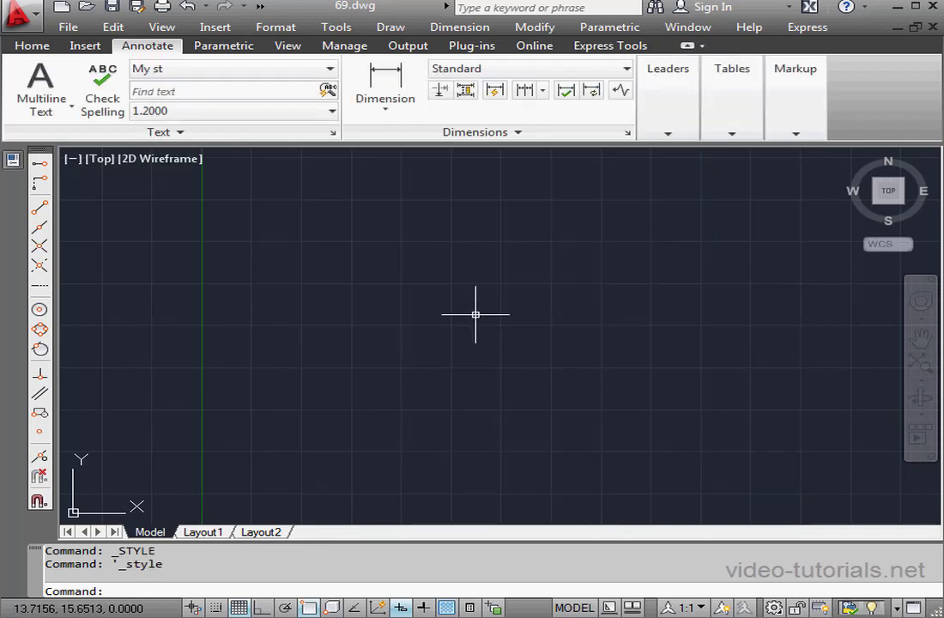
Start multiline text in the empty drawing area with a text height of 1, in a text box about 13 units wide
{"action": "left_click", "coordinate": [67, 106]}
{"action": "left_click", "coordinate": [51, 141]}
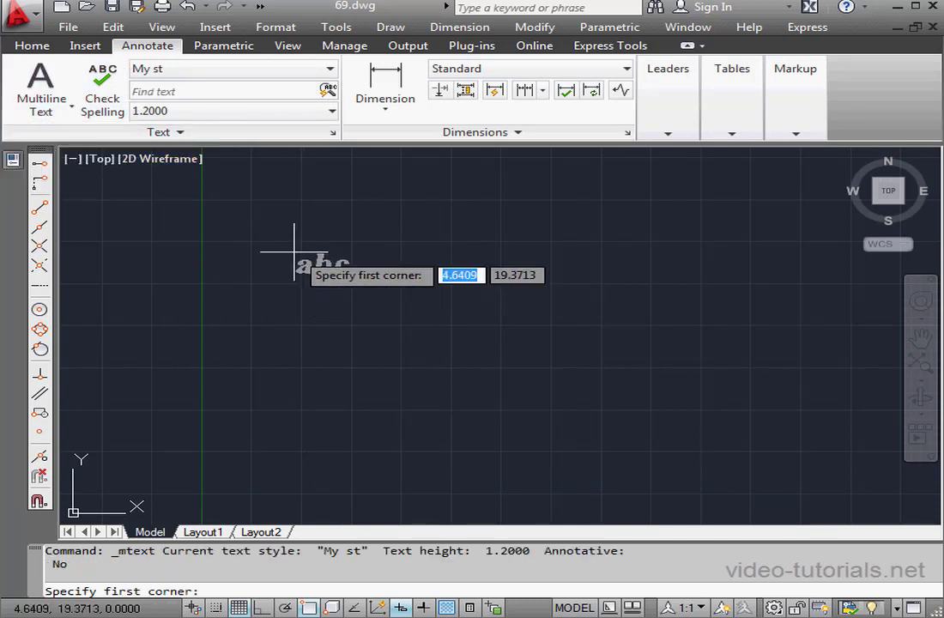
{"action": "left_click", "coordinate": [293, 251]}
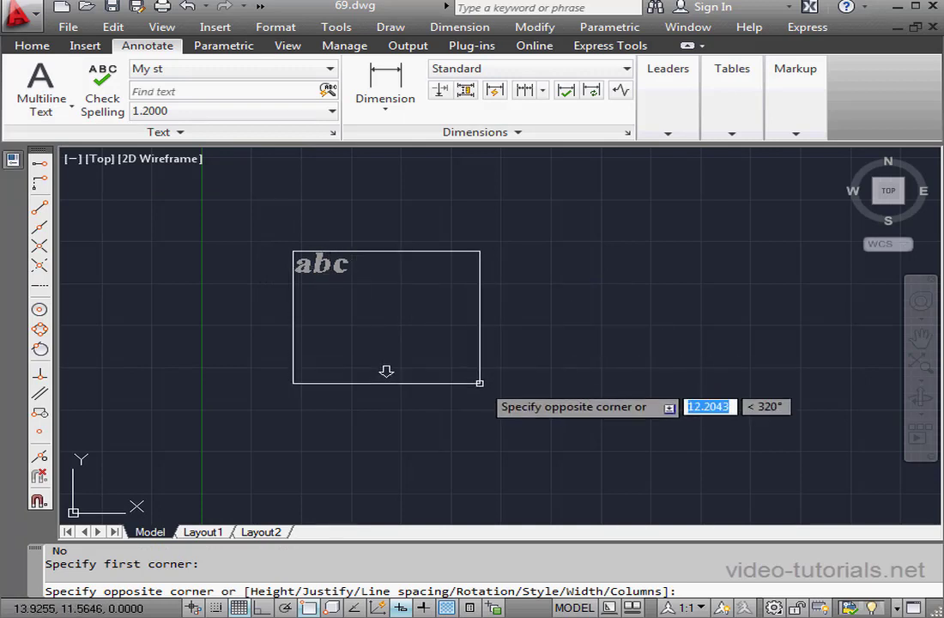
{"action": "right_click", "coordinate": [478, 382]}
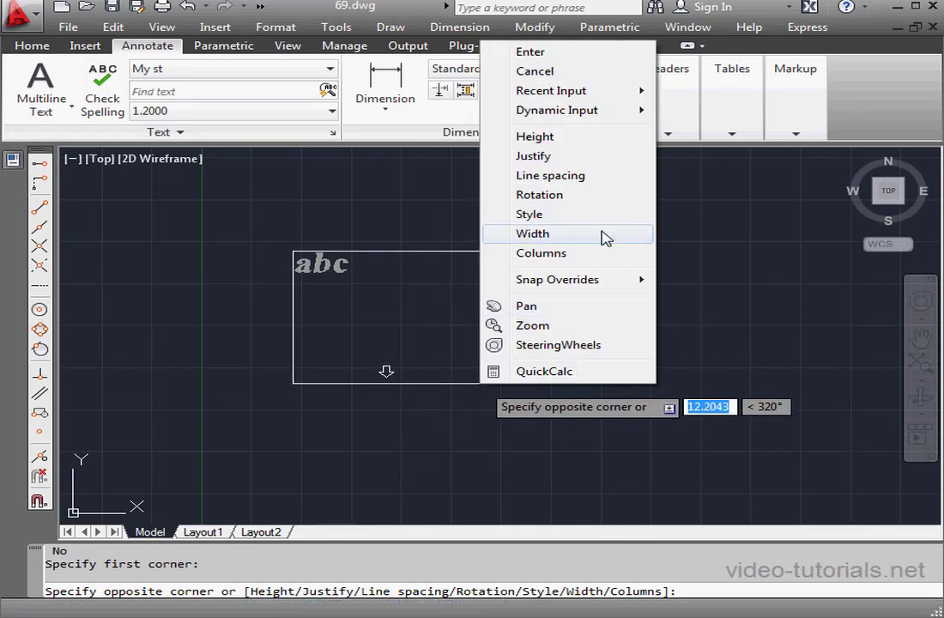
{"action": "left_click", "coordinate": [581, 139]}
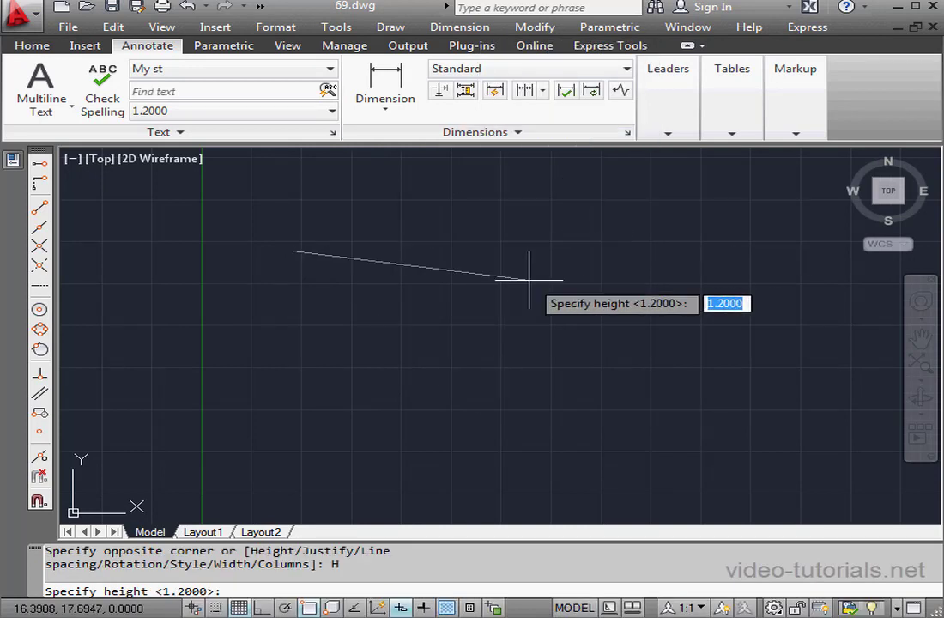
{"action": "type", "text": "1"}
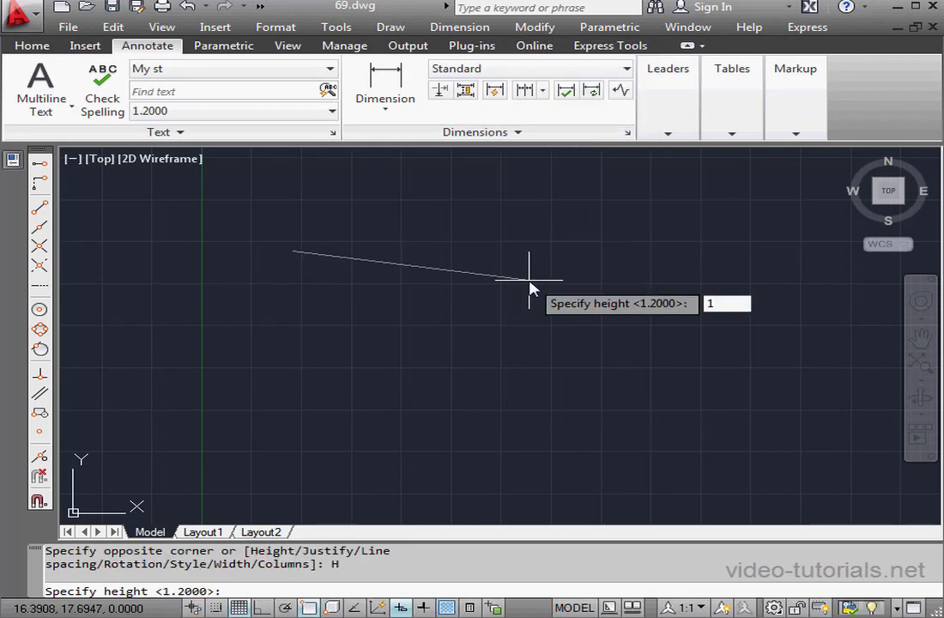
{"action": "key", "text": "Return"}
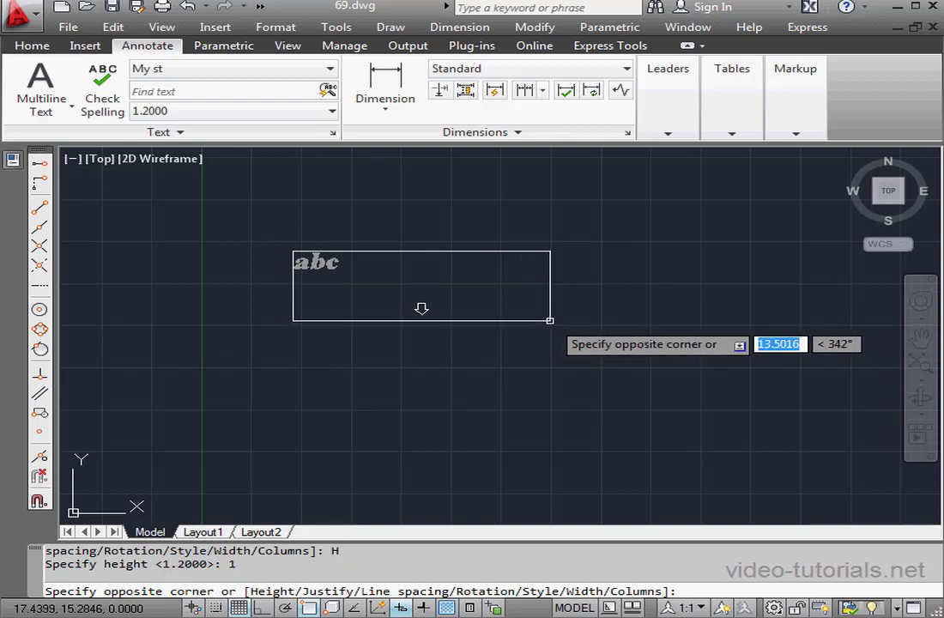
{"action": "left_click", "coordinate": [549, 320]}
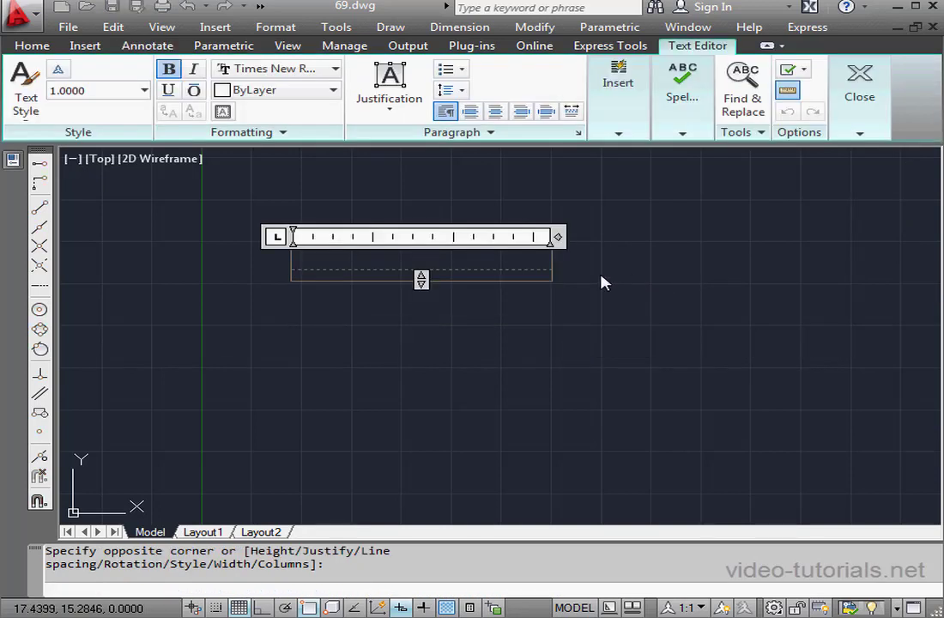
Write "My Text" in the multiline text box and finish editing
{"action": "type", "text": "My"}
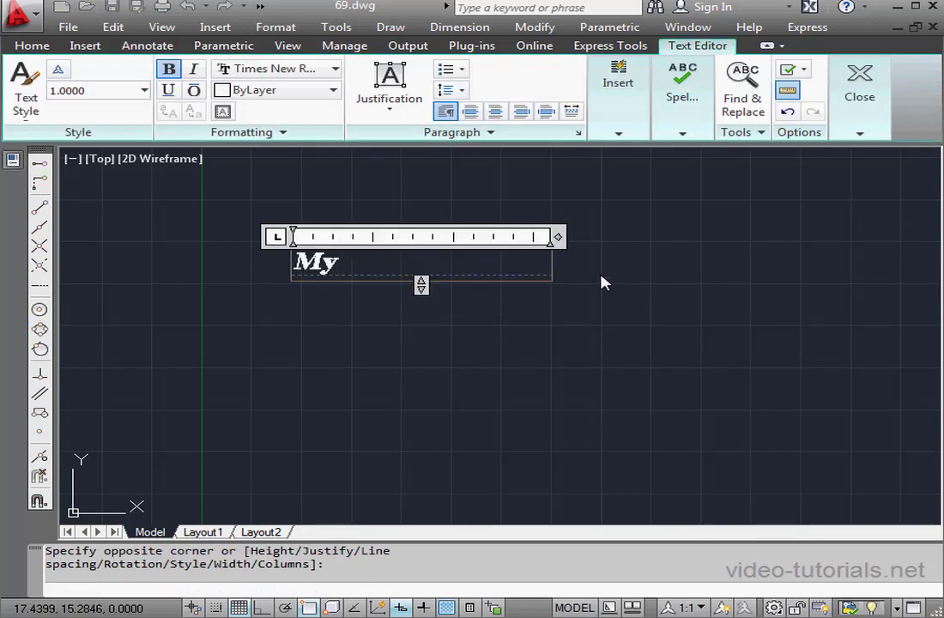
{"action": "type", "text": " Text"}
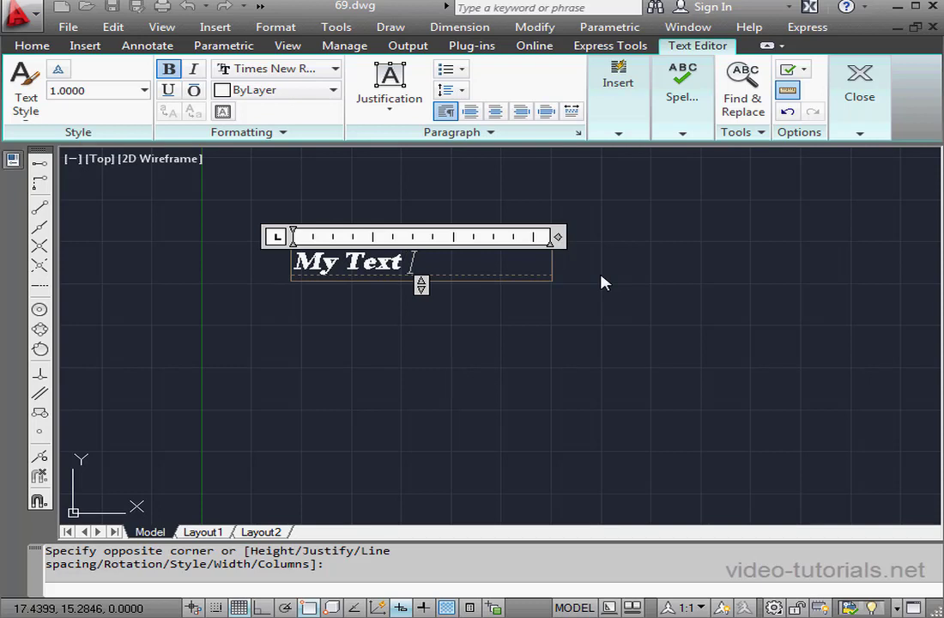
{"action": "left_click", "coordinate": [659, 298]}
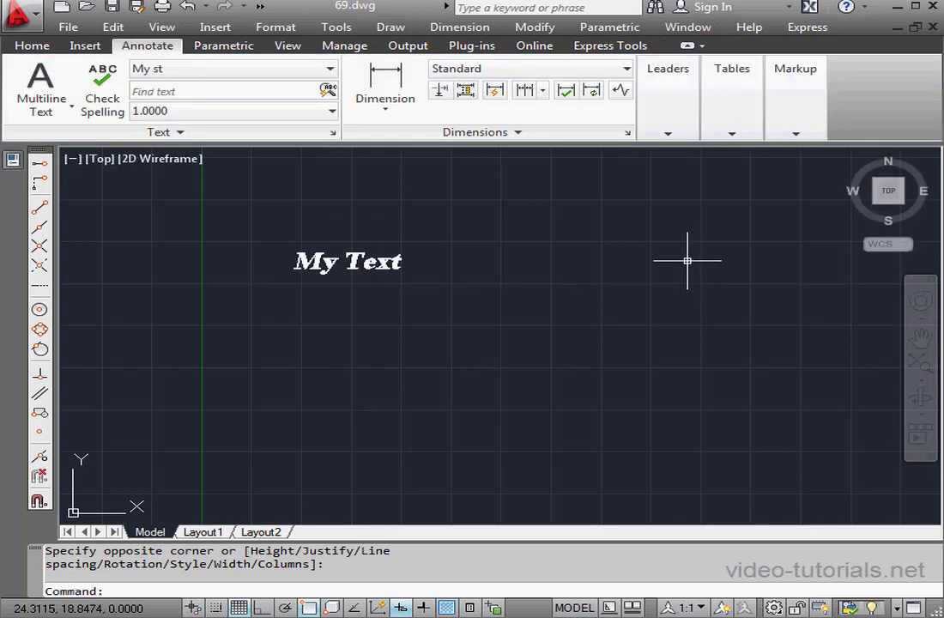
Change the text style of the "My Text" multiline text to Standard in its properties
{"action": "left_click", "coordinate": [396, 261]}
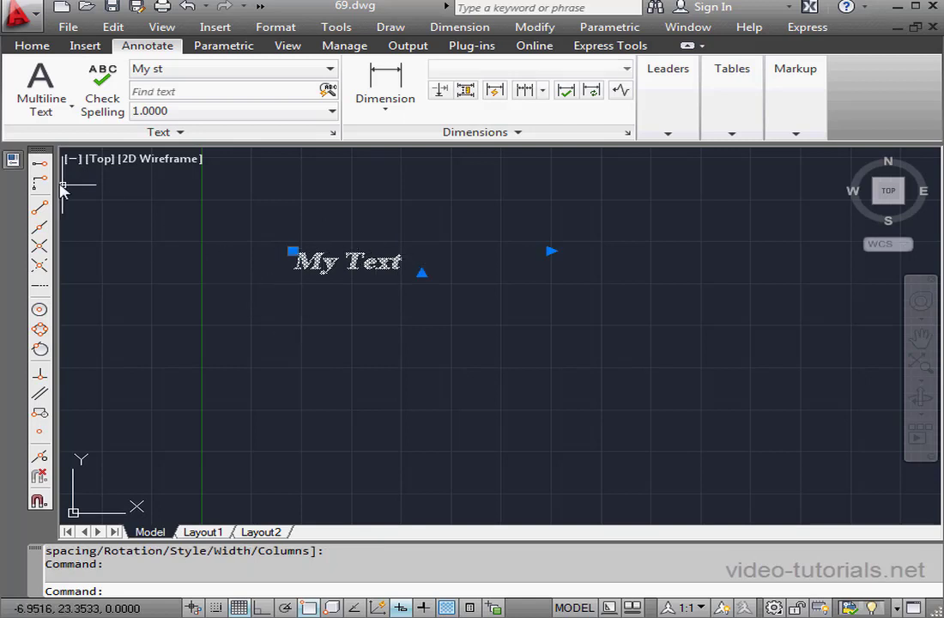
{"action": "mouse_move", "coordinate": [13, 160]}
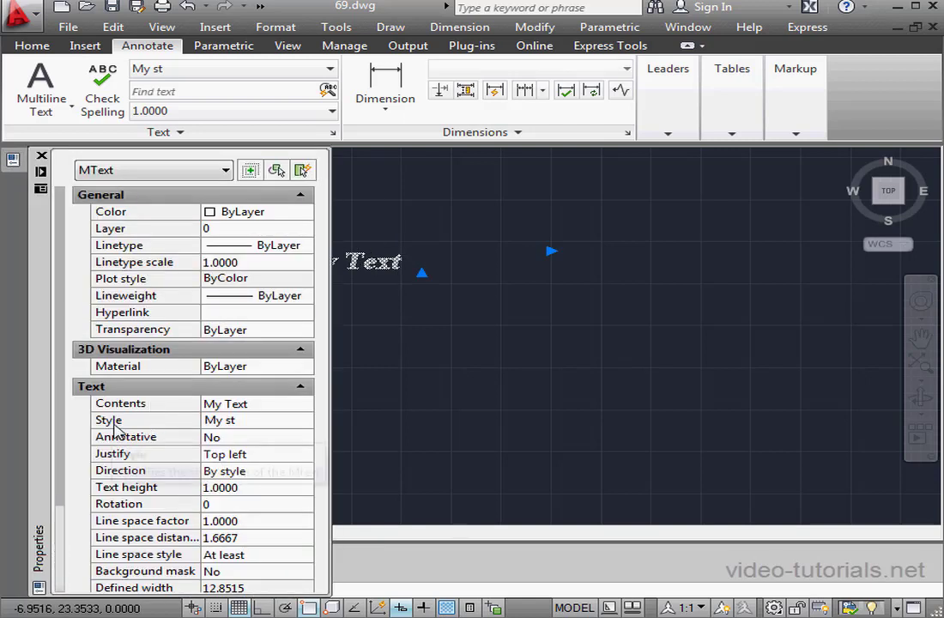
{"action": "left_click", "coordinate": [262, 428]}
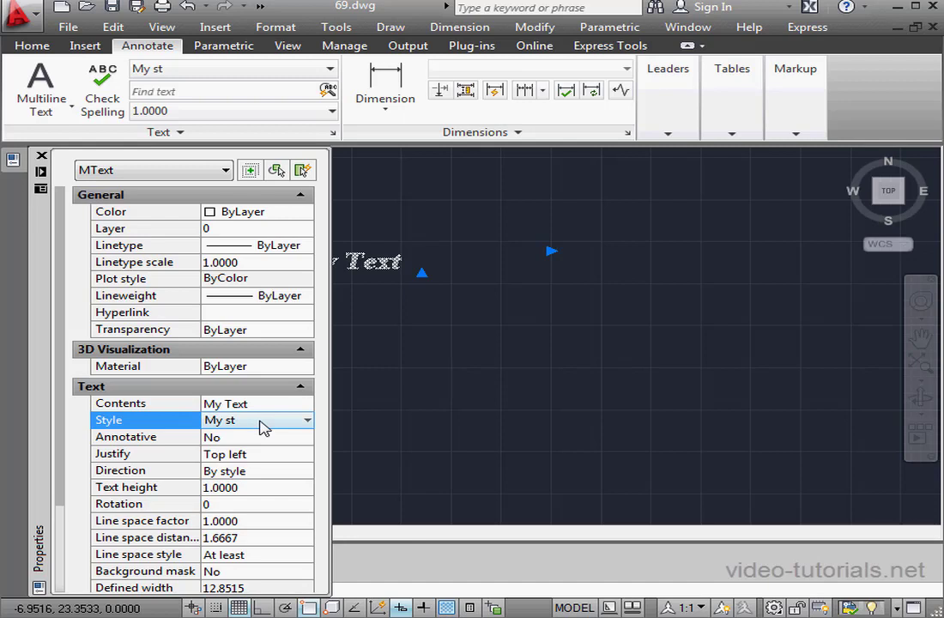
{"action": "left_click", "coordinate": [306, 421]}
{"action": "left_click", "coordinate": [268, 465]}
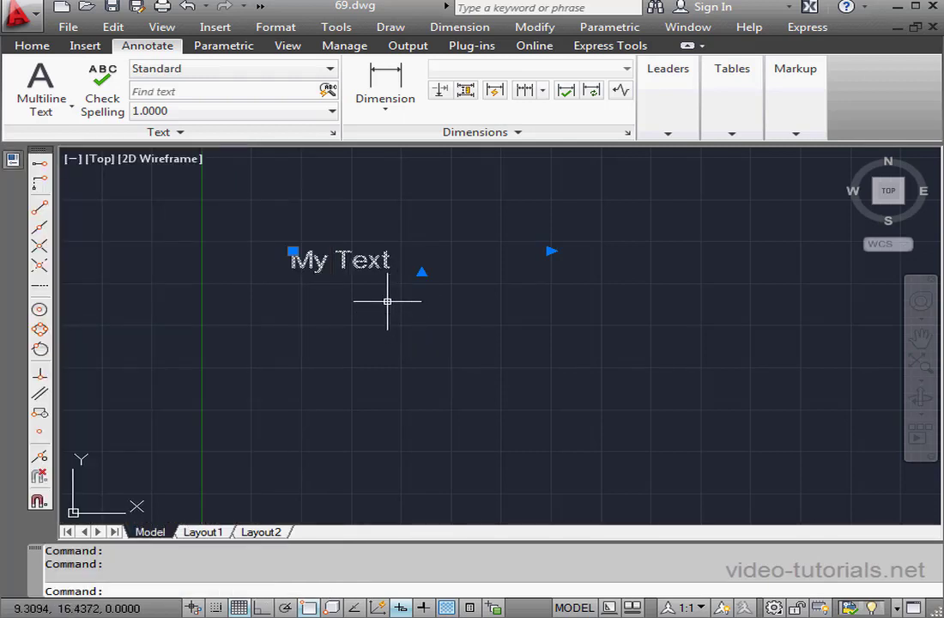
Format only the word "Text" in the multiline text as red, bold and underlined, and finish editing
{"action": "double_click", "coordinate": [380, 268]}
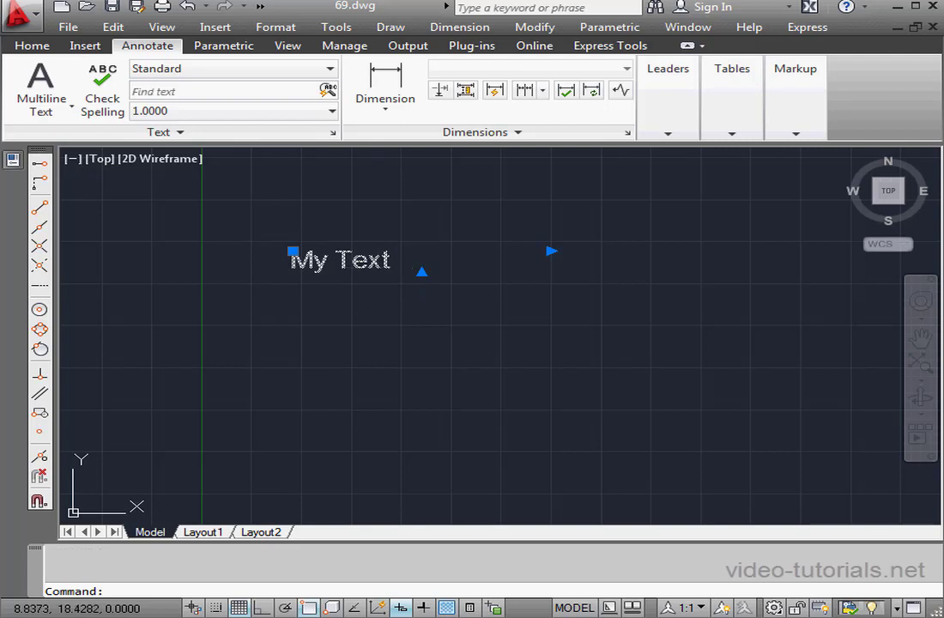
{"action": "left_click_drag", "start_coordinate": [403, 264], "coordinate": [369, 262]}
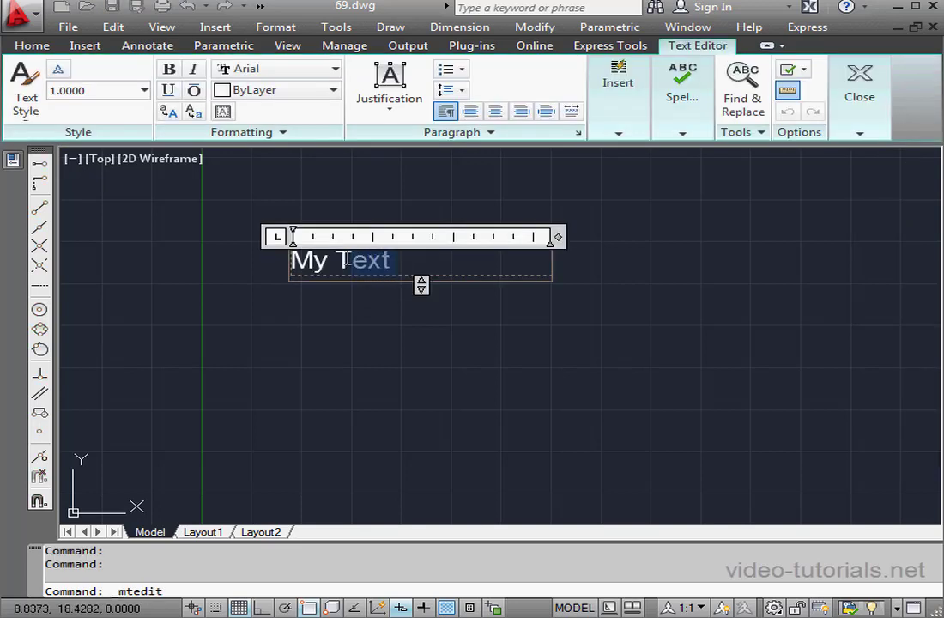
{"action": "left_click", "coordinate": [332, 91]}
{"action": "left_click", "coordinate": [284, 156]}
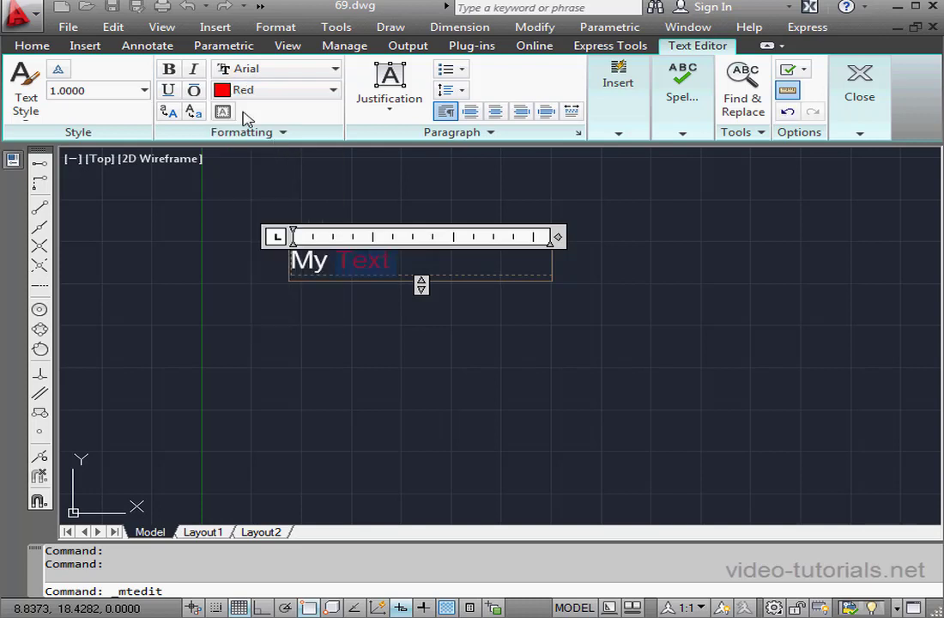
{"action": "left_click", "coordinate": [171, 72]}
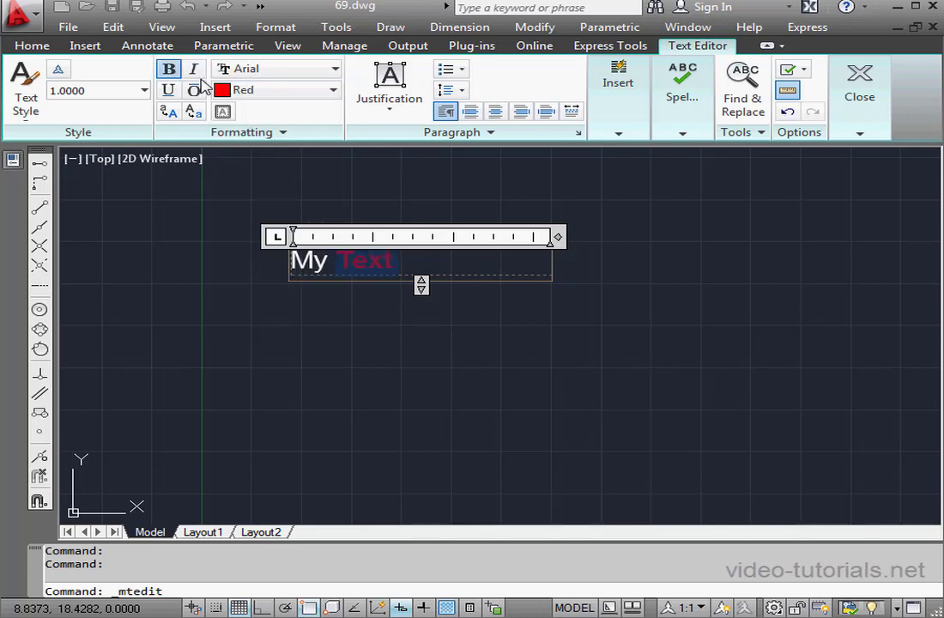
{"action": "left_click", "coordinate": [169, 90]}
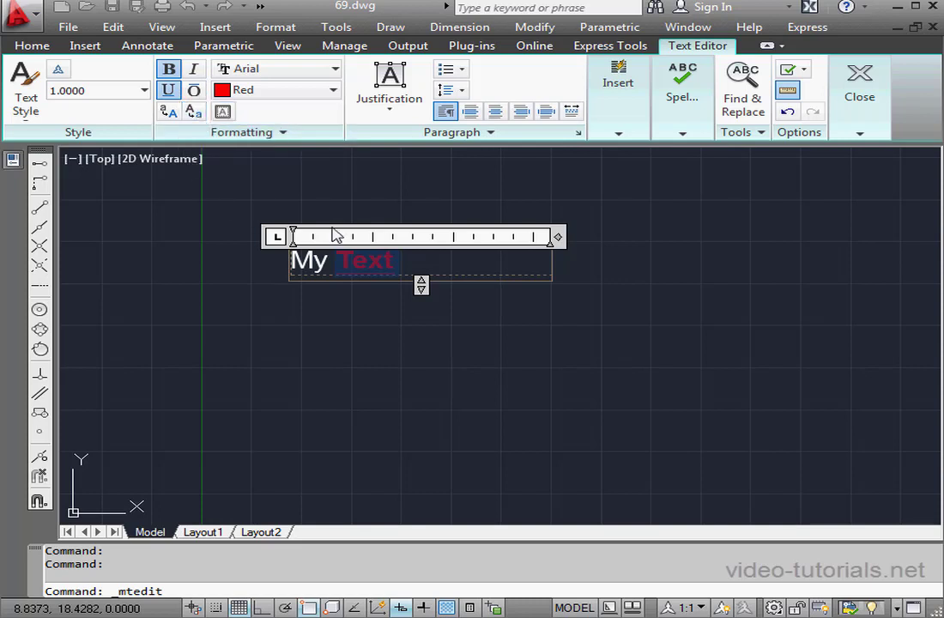
{"action": "left_click", "coordinate": [639, 288]}
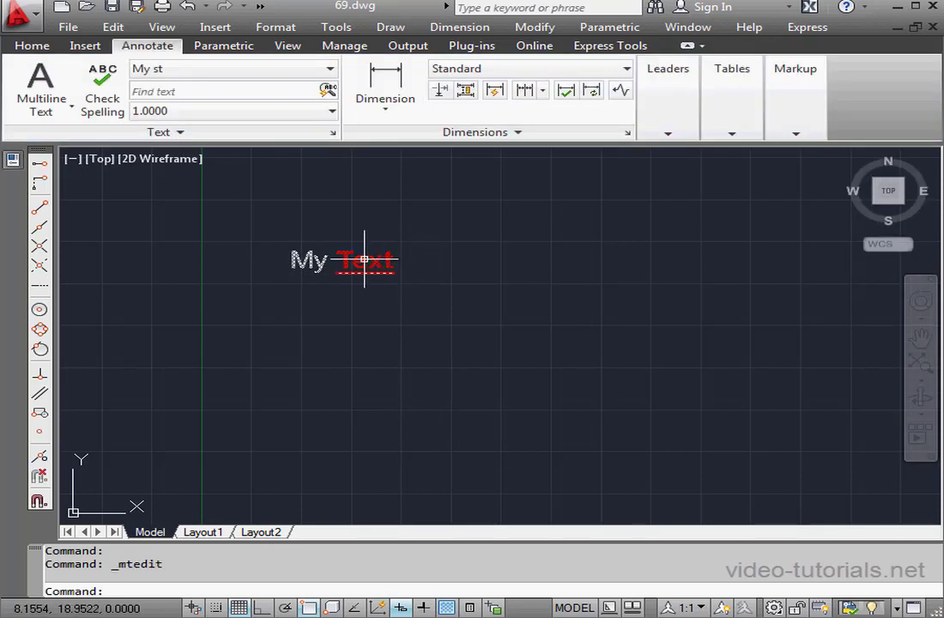
Assign the My st text style to the multiline text again through its properties
{"action": "left_click", "coordinate": [319, 258]}
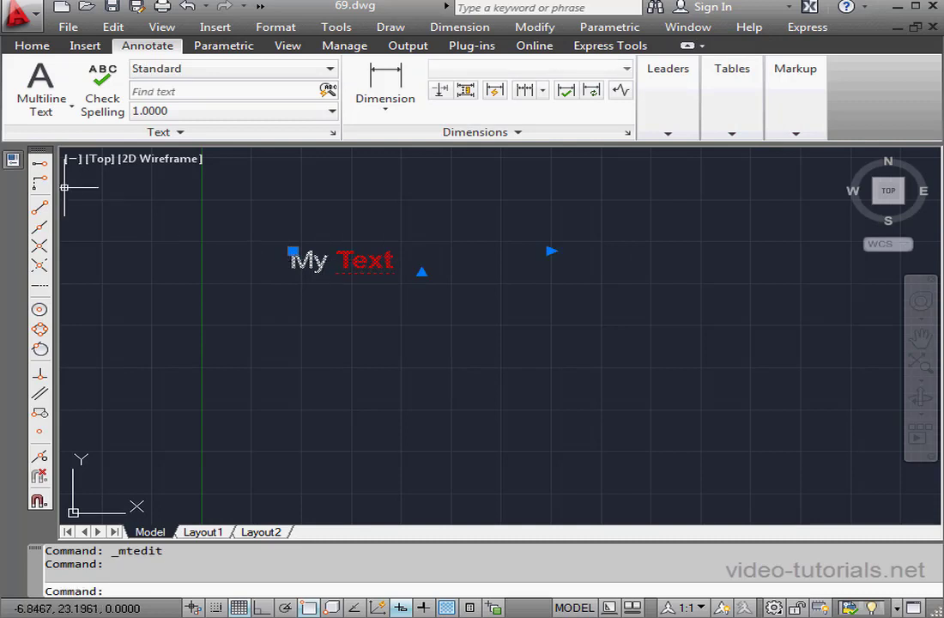
{"action": "left_click", "coordinate": [12, 160]}
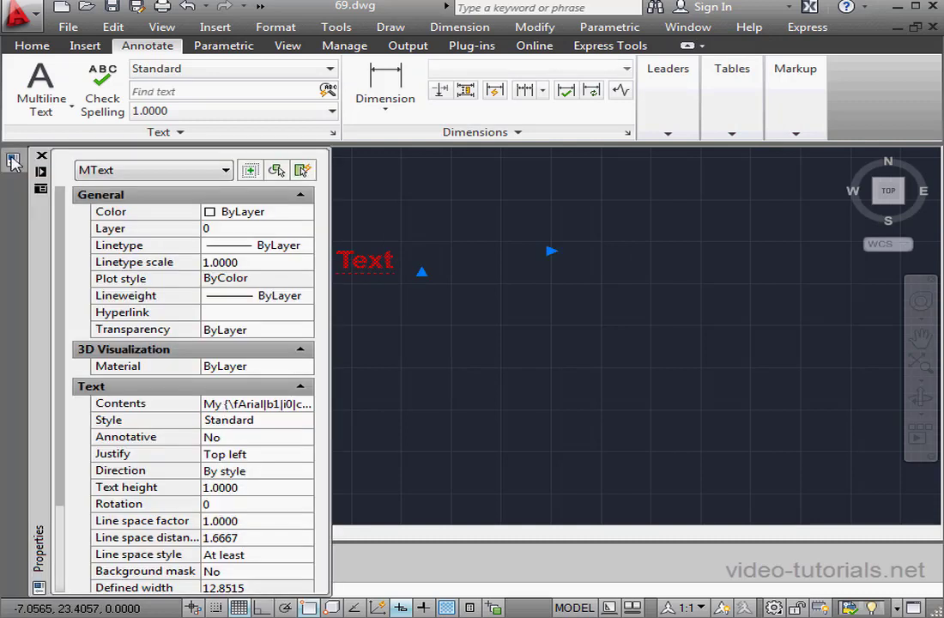
{"action": "left_click", "coordinate": [262, 421]}
{"action": "left_click", "coordinate": [307, 420]}
{"action": "left_click", "coordinate": [270, 452]}
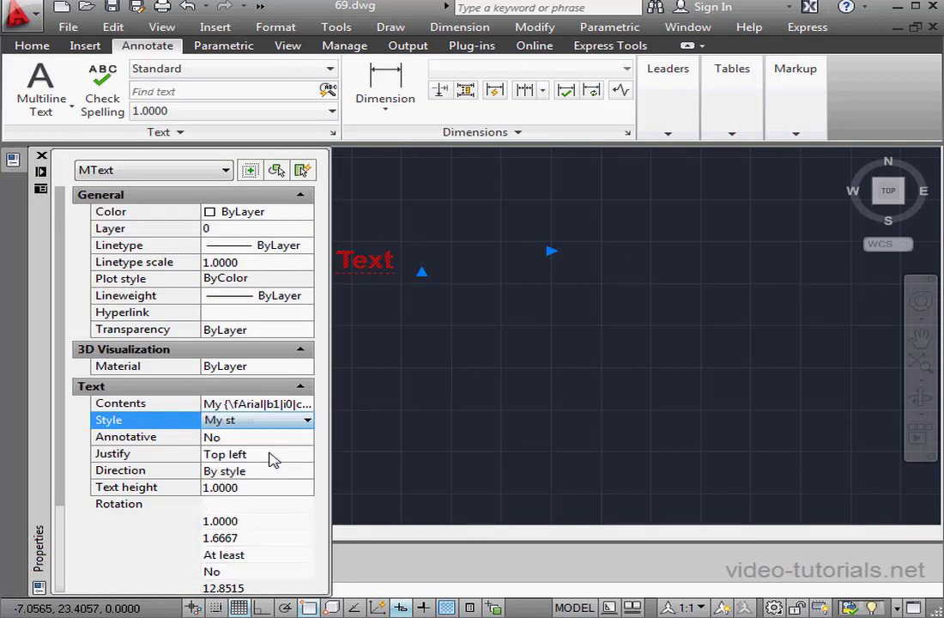
{"action": "key", "text": "ctrl+1"}
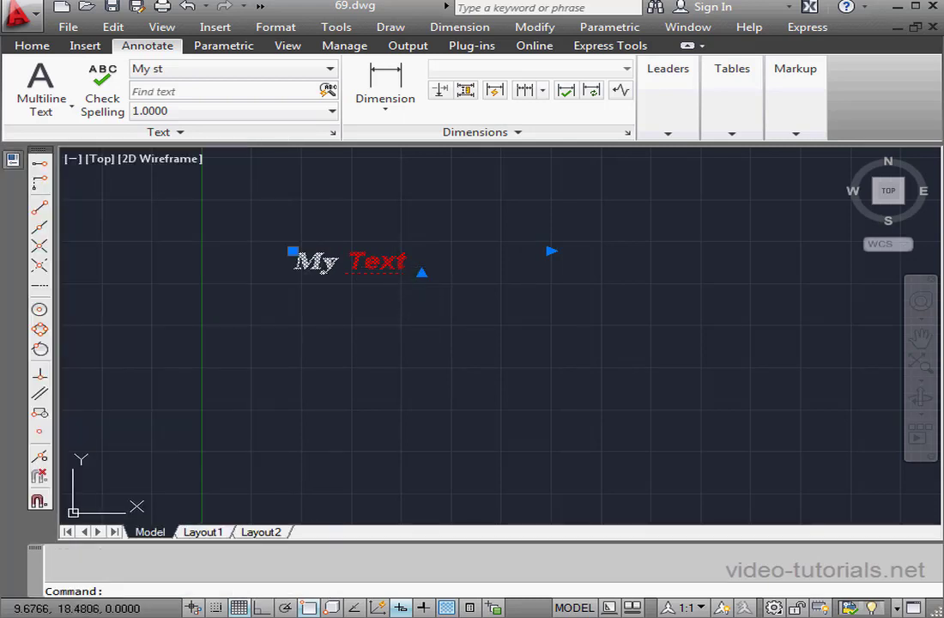
Compare the font, color and formatting of the words "Text" and "My" in the text editor, and leave the text as is
{"action": "double_click", "coordinate": [390, 266]}
{"action": "left_click_drag", "start_coordinate": [413, 262], "coordinate": [362, 262]}
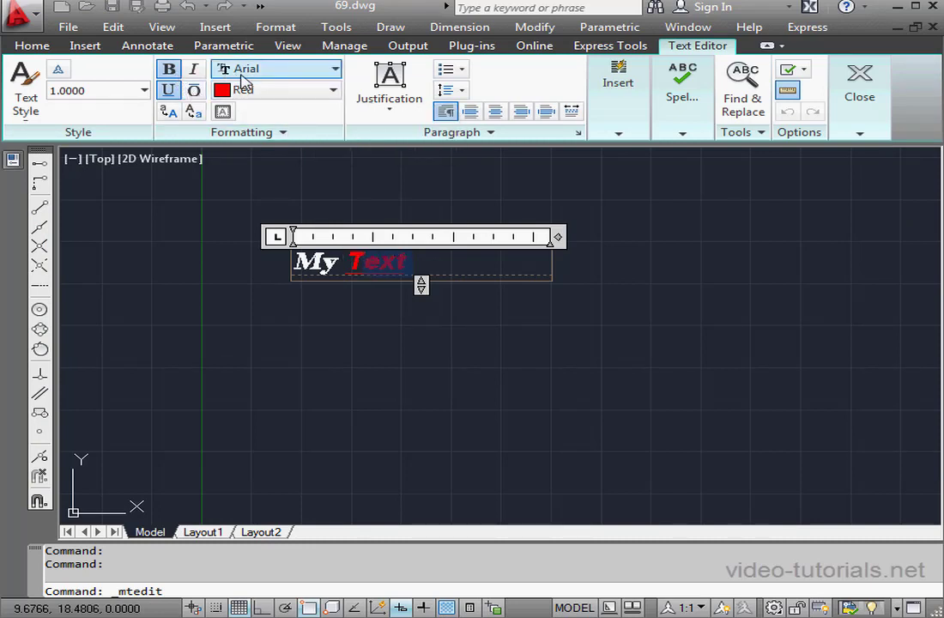
{"action": "left_click", "coordinate": [324, 262]}
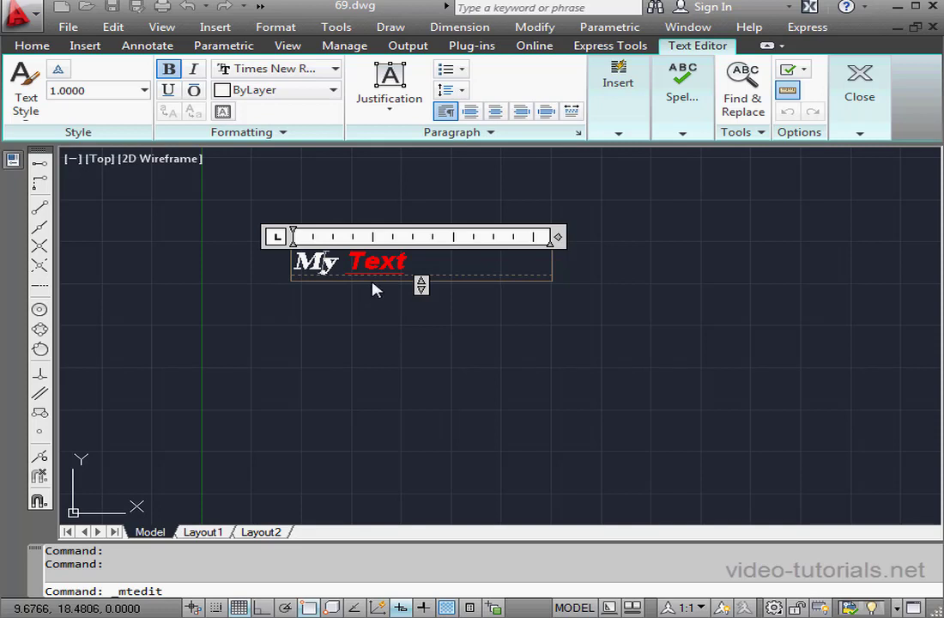
{"action": "left_click", "coordinate": [471, 315]}
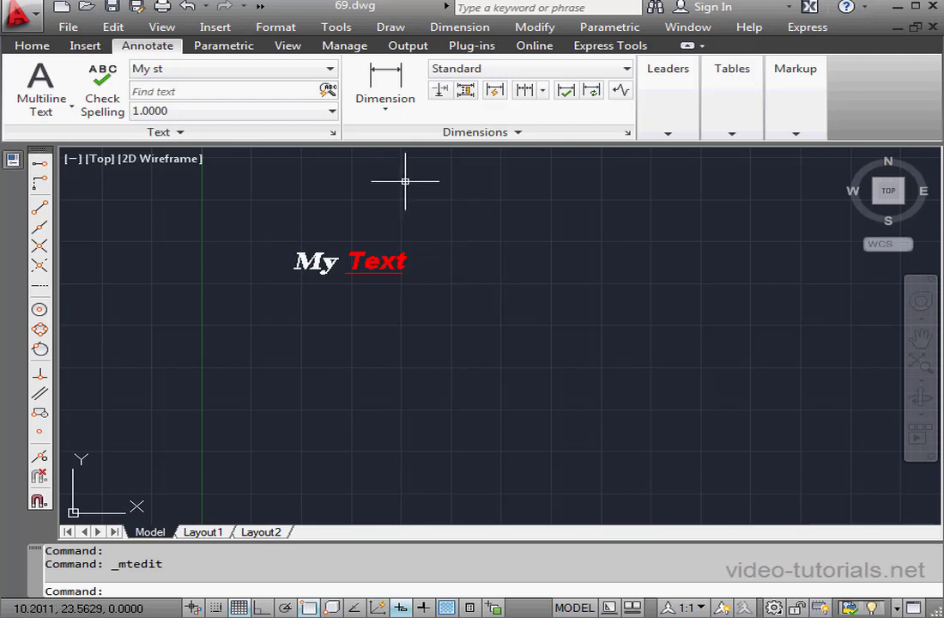
Make Standard the current text style in the text style manager
{"action": "left_click", "coordinate": [333, 132]}
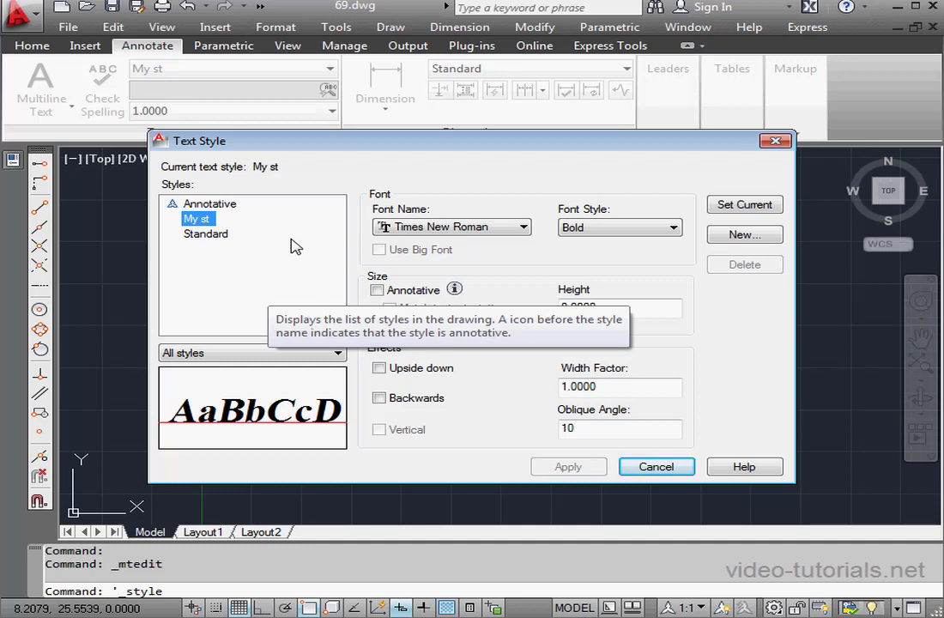
{"action": "left_click", "coordinate": [217, 239]}
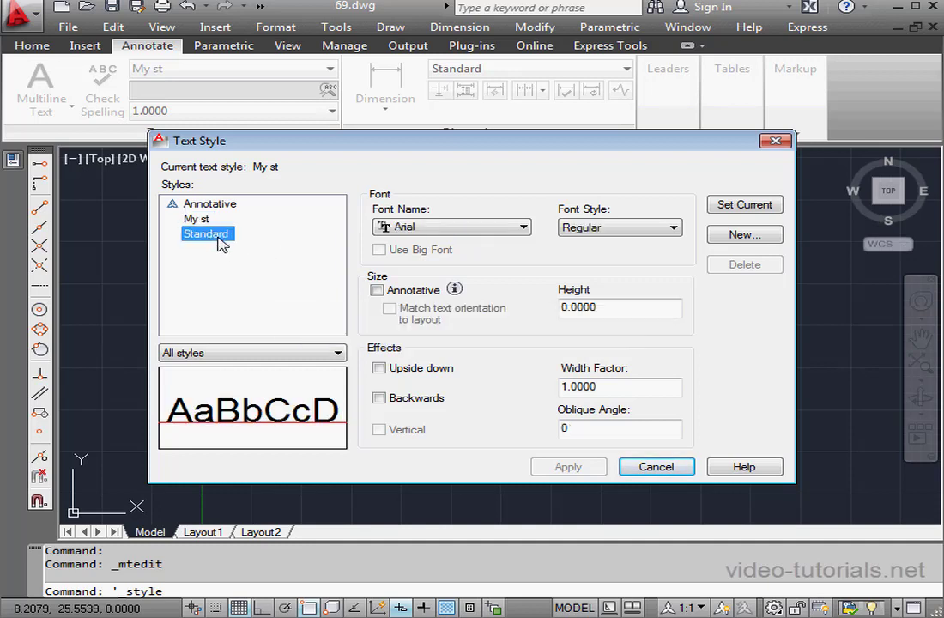
{"action": "left_click", "coordinate": [728, 209]}
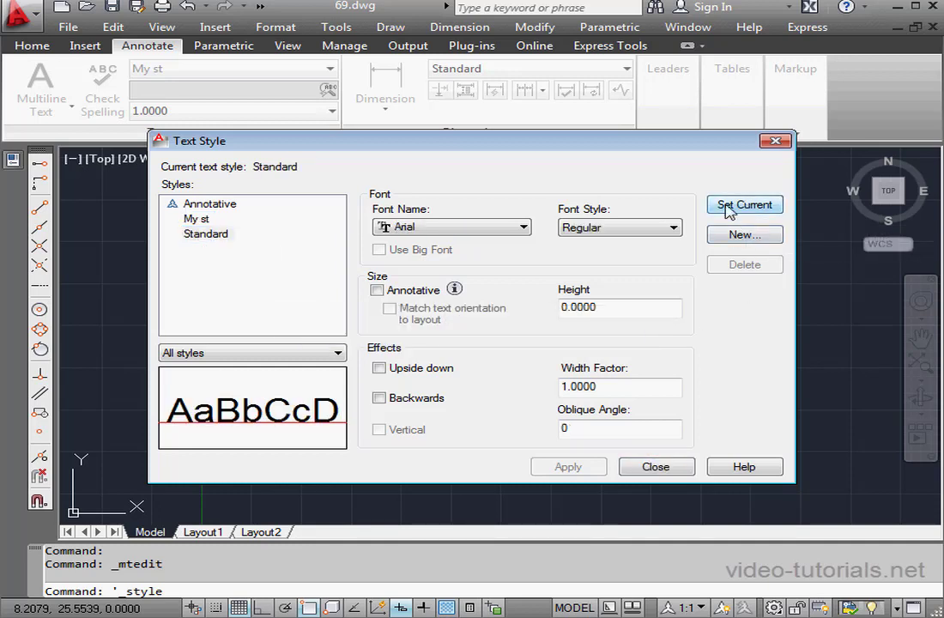
Try to delete the My st text style, and close the text style manager
{"action": "left_click", "coordinate": [199, 219]}
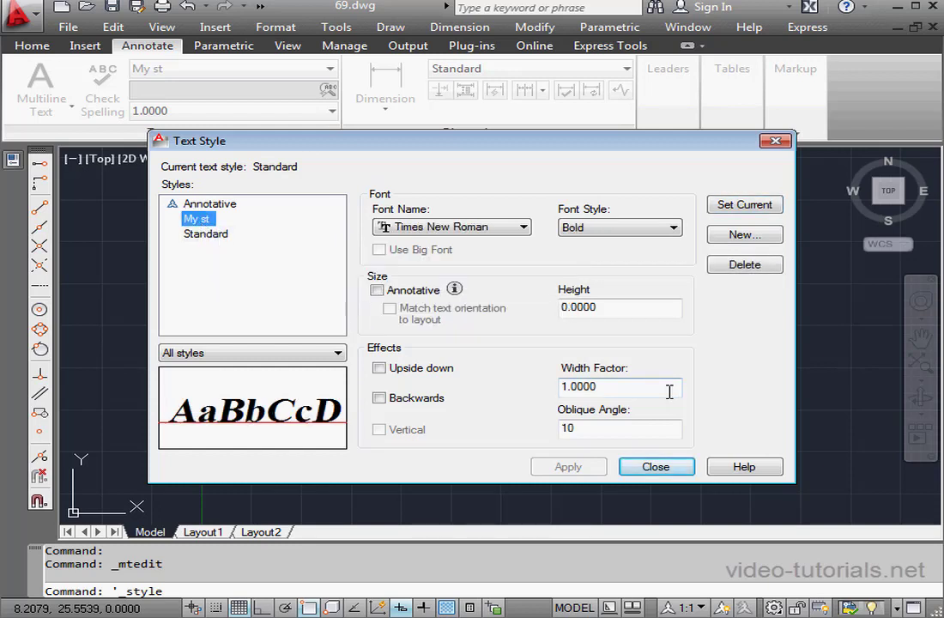
{"action": "left_click", "coordinate": [744, 266]}
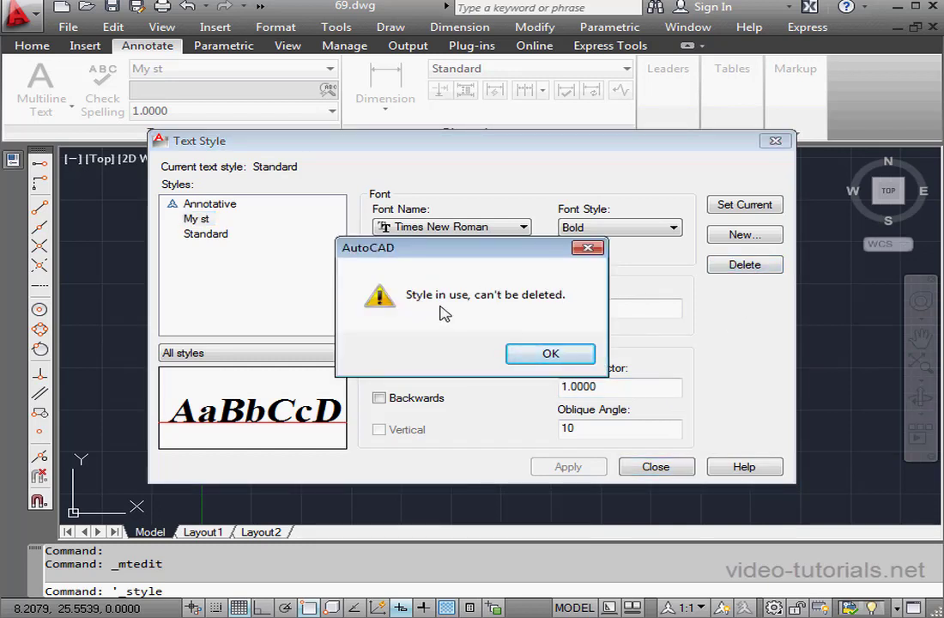
{"action": "left_click", "coordinate": [573, 359]}
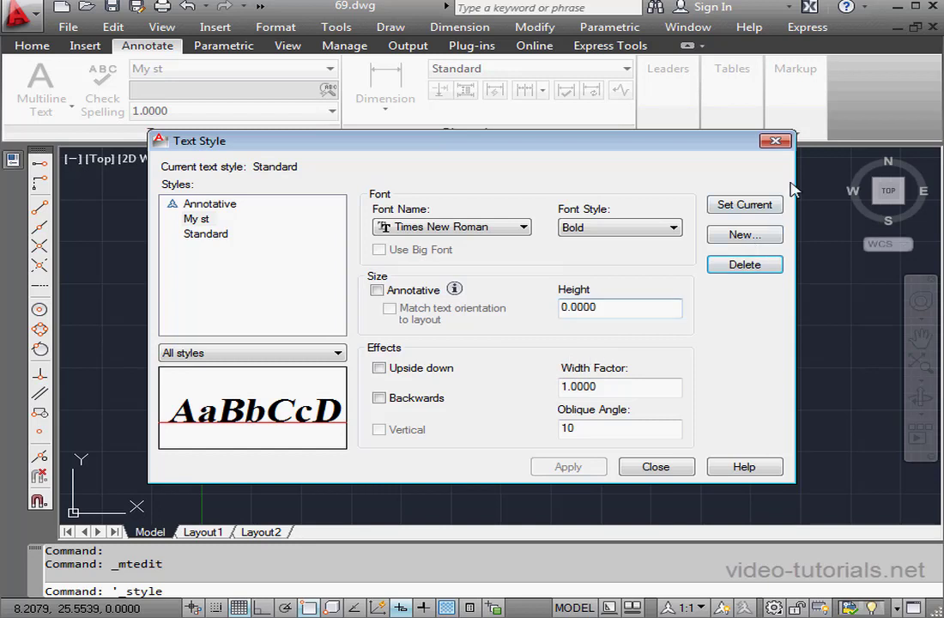
{"action": "left_click", "coordinate": [776, 142]}
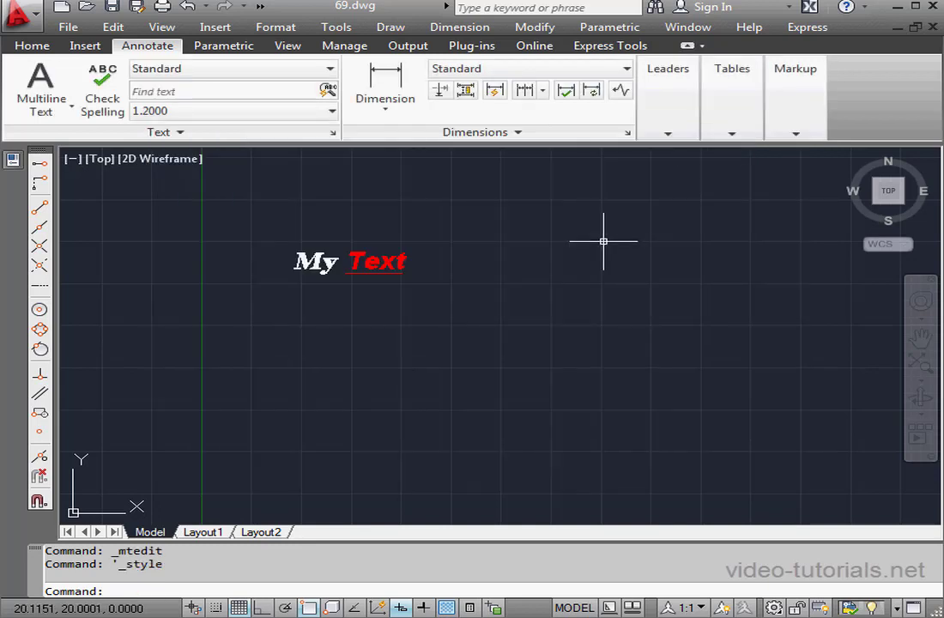
Change the text style of the "My Text" multiline text to Standard through its properties
{"action": "left_click", "coordinate": [330, 266]}
{"action": "key", "text": "ctrl+1"}
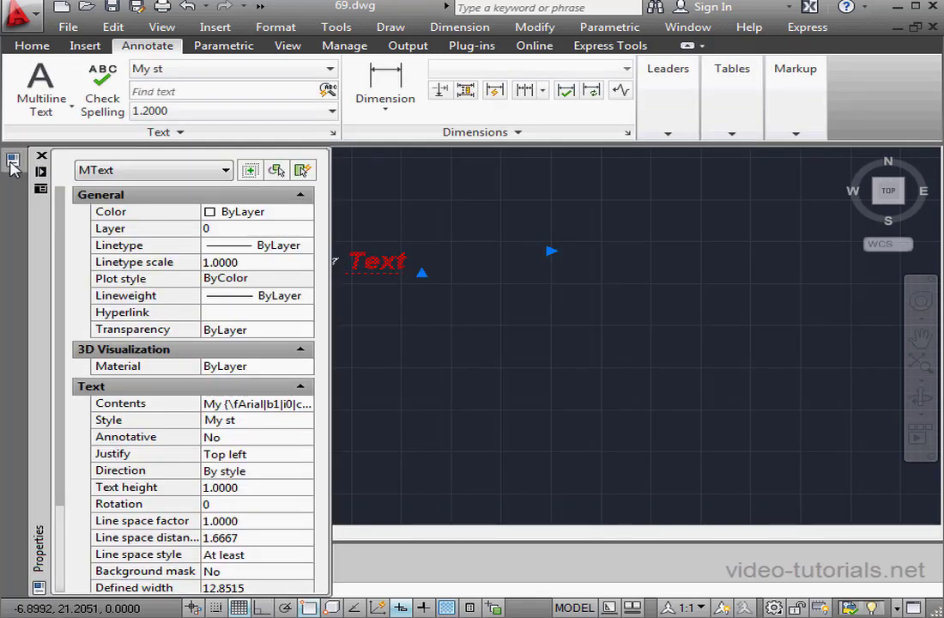
{"action": "left_click", "coordinate": [285, 428]}
{"action": "left_click", "coordinate": [272, 424]}
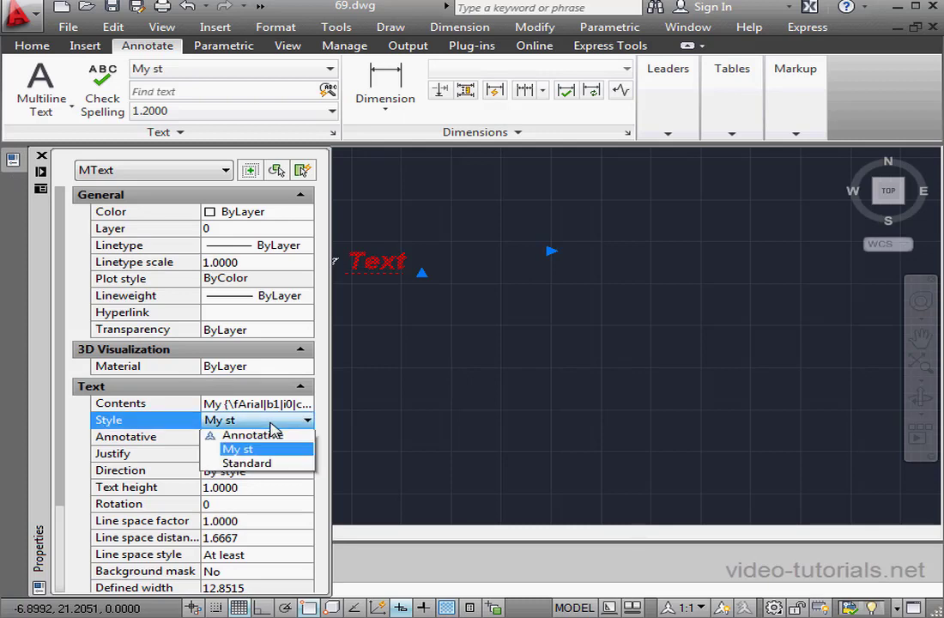
{"action": "left_click", "coordinate": [253, 461]}
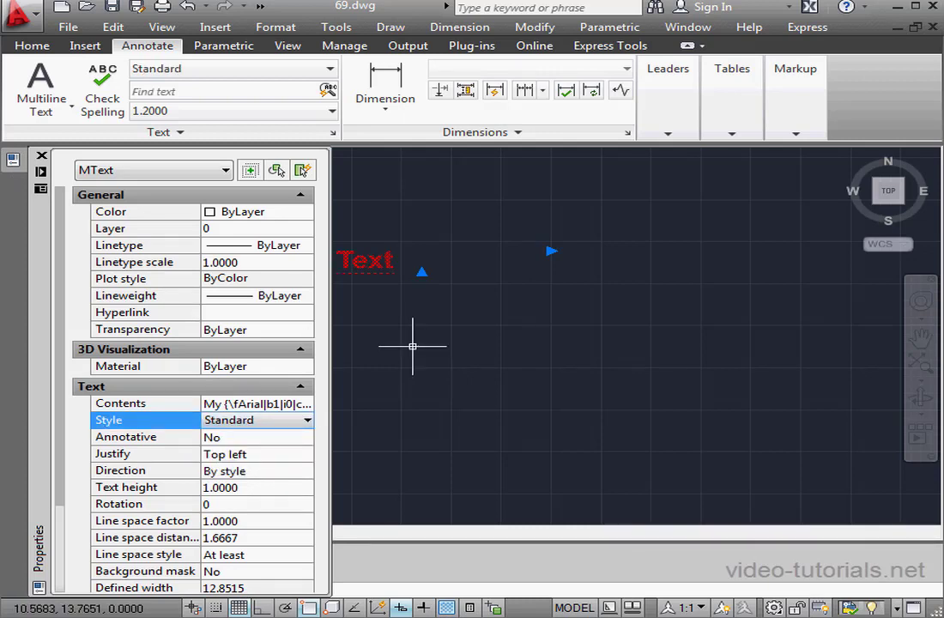
{"action": "key", "text": "ctrl+1"}
Delete the My st text style in the text style manager, confirm the deletion, and close the manager
{"action": "left_click", "coordinate": [333, 132]}
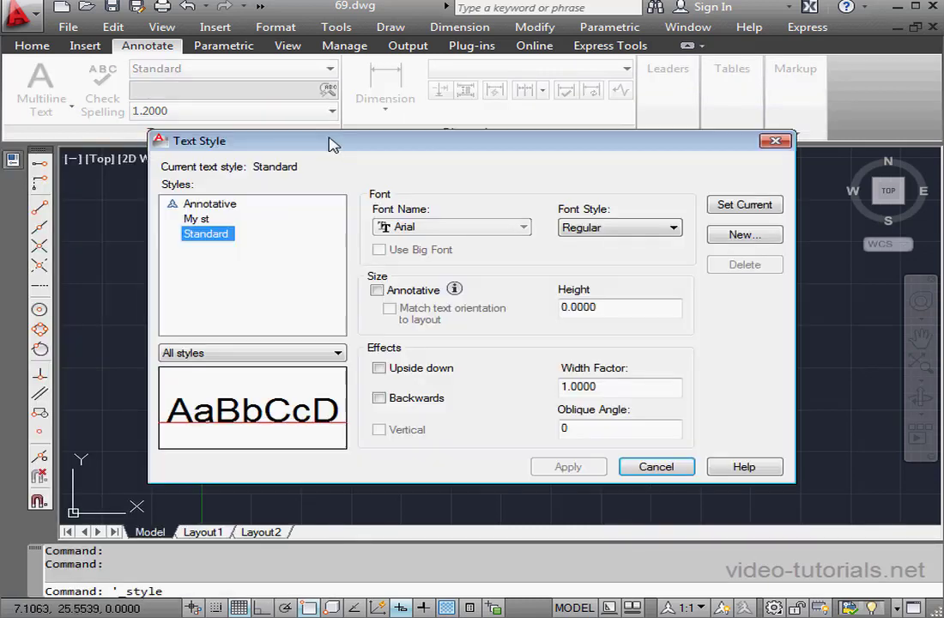
{"action": "left_click", "coordinate": [196, 220]}
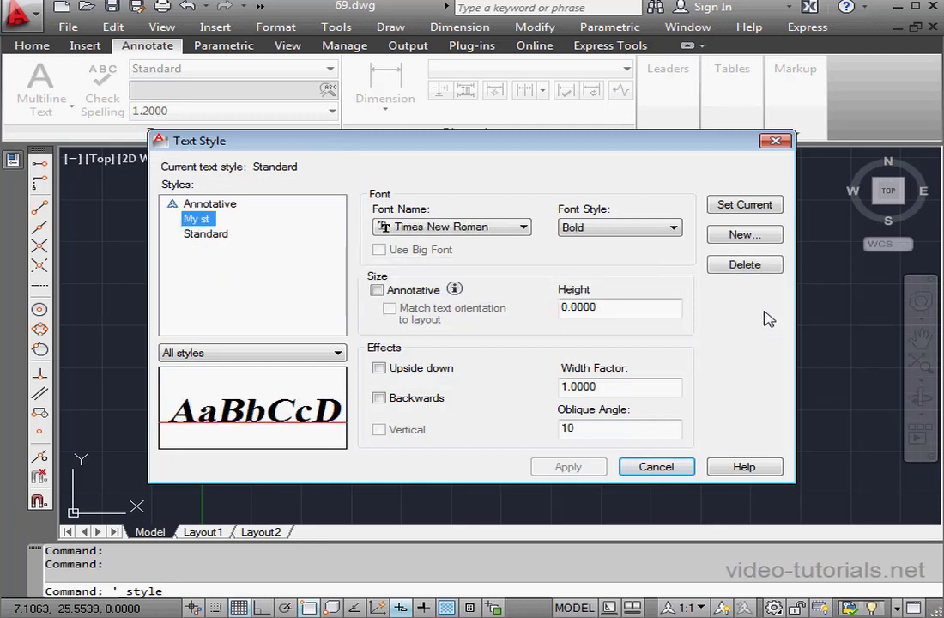
{"action": "left_click", "coordinate": [720, 264]}
{"action": "left_click", "coordinate": [463, 356]}
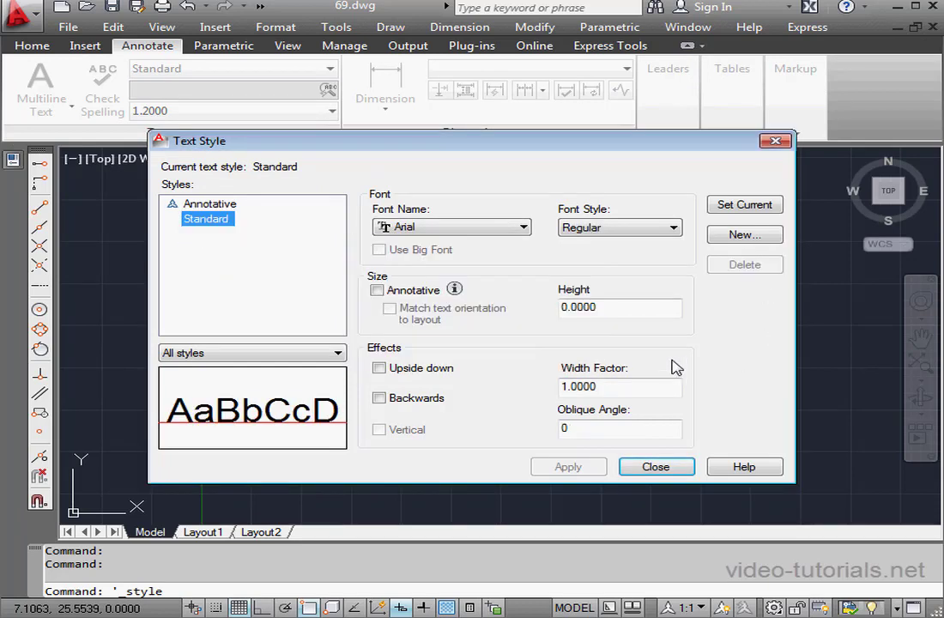
{"action": "left_click", "coordinate": [656, 467]}
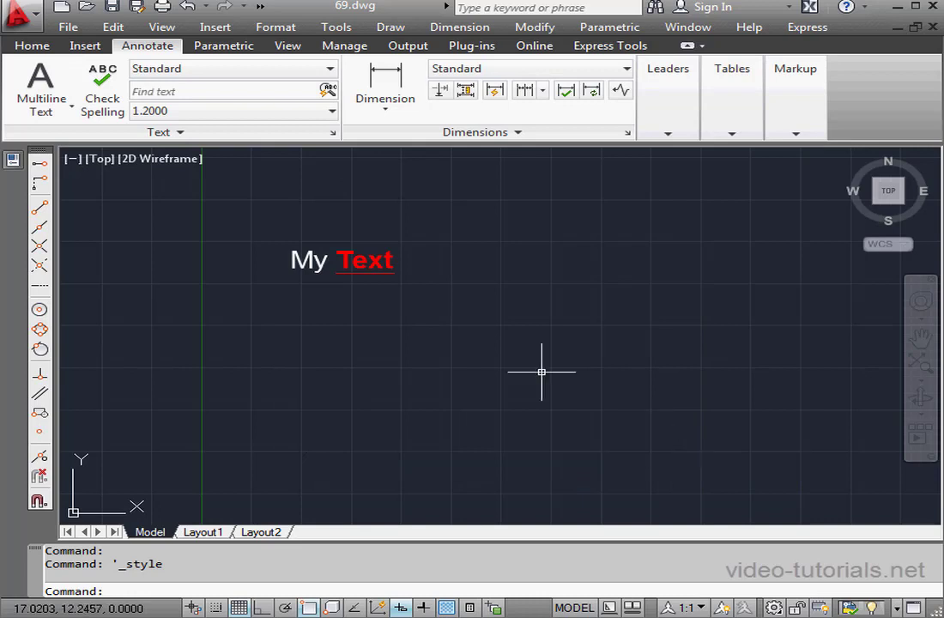